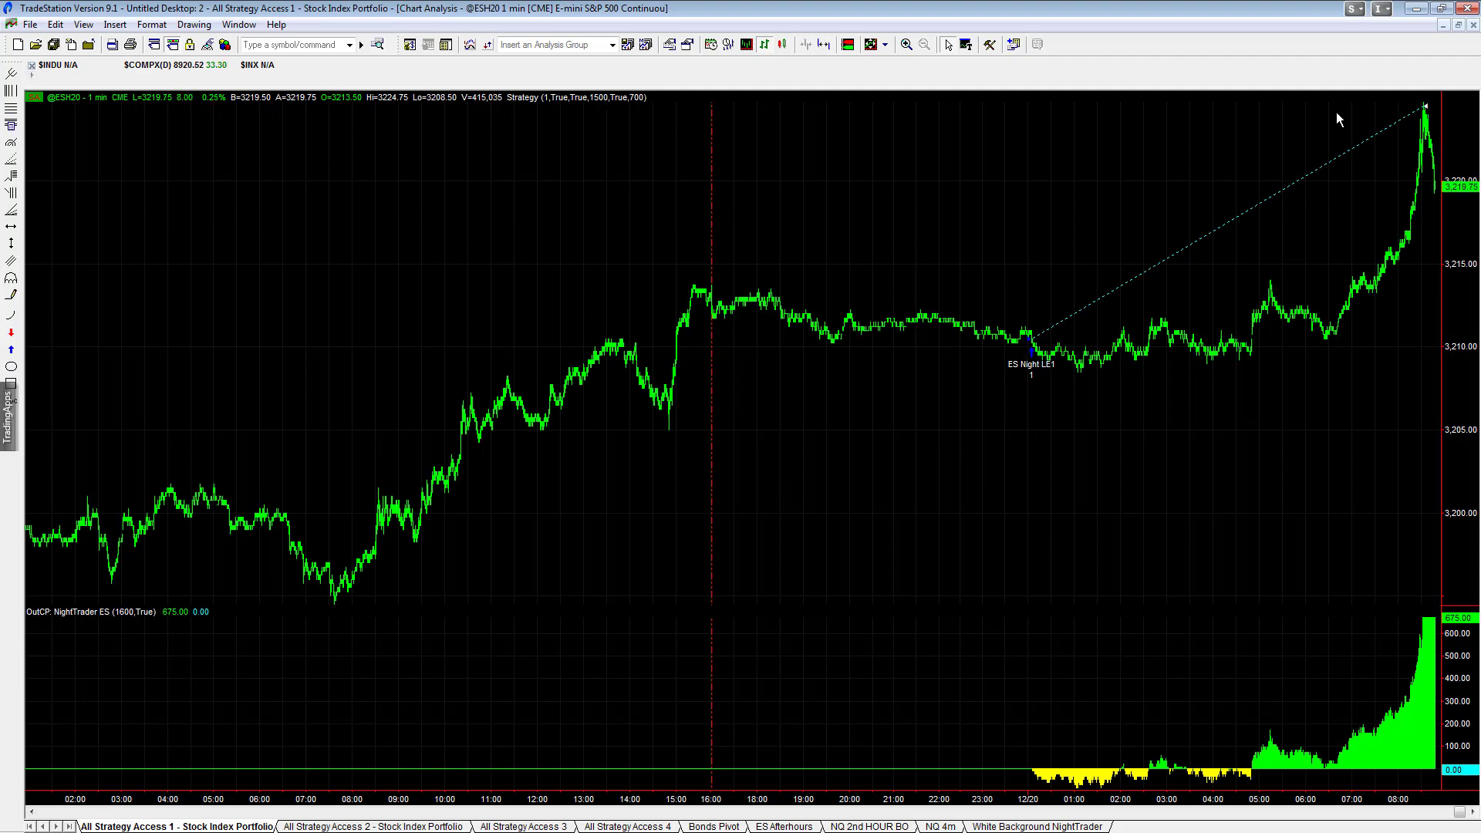
Check a bar's price readout, then change ES NIGHT V2's PrfTgAmt from 700 to 2000, keeping automation on
click(1365, 112)
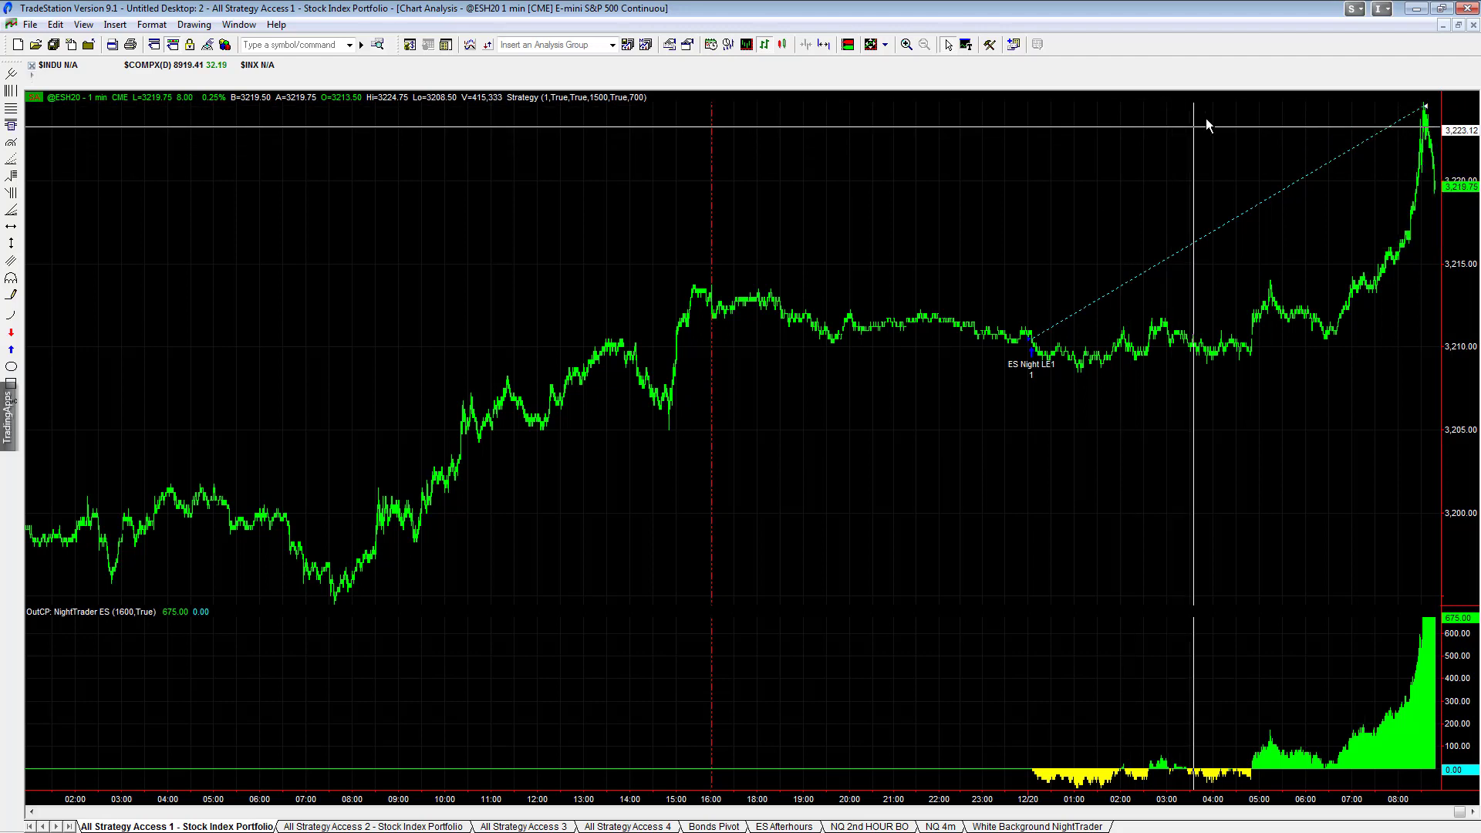
click(1232, 116)
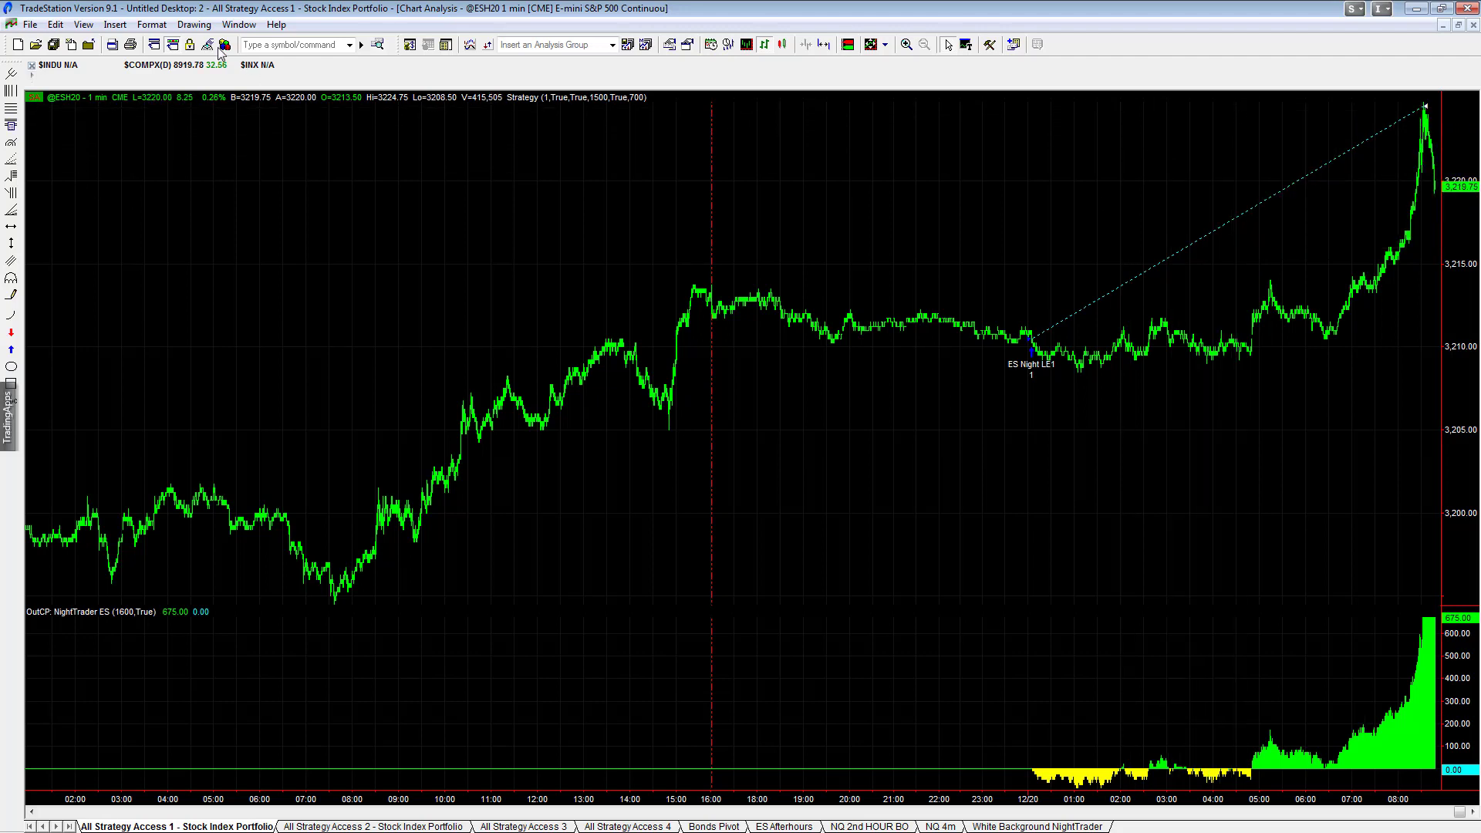
click(151, 25)
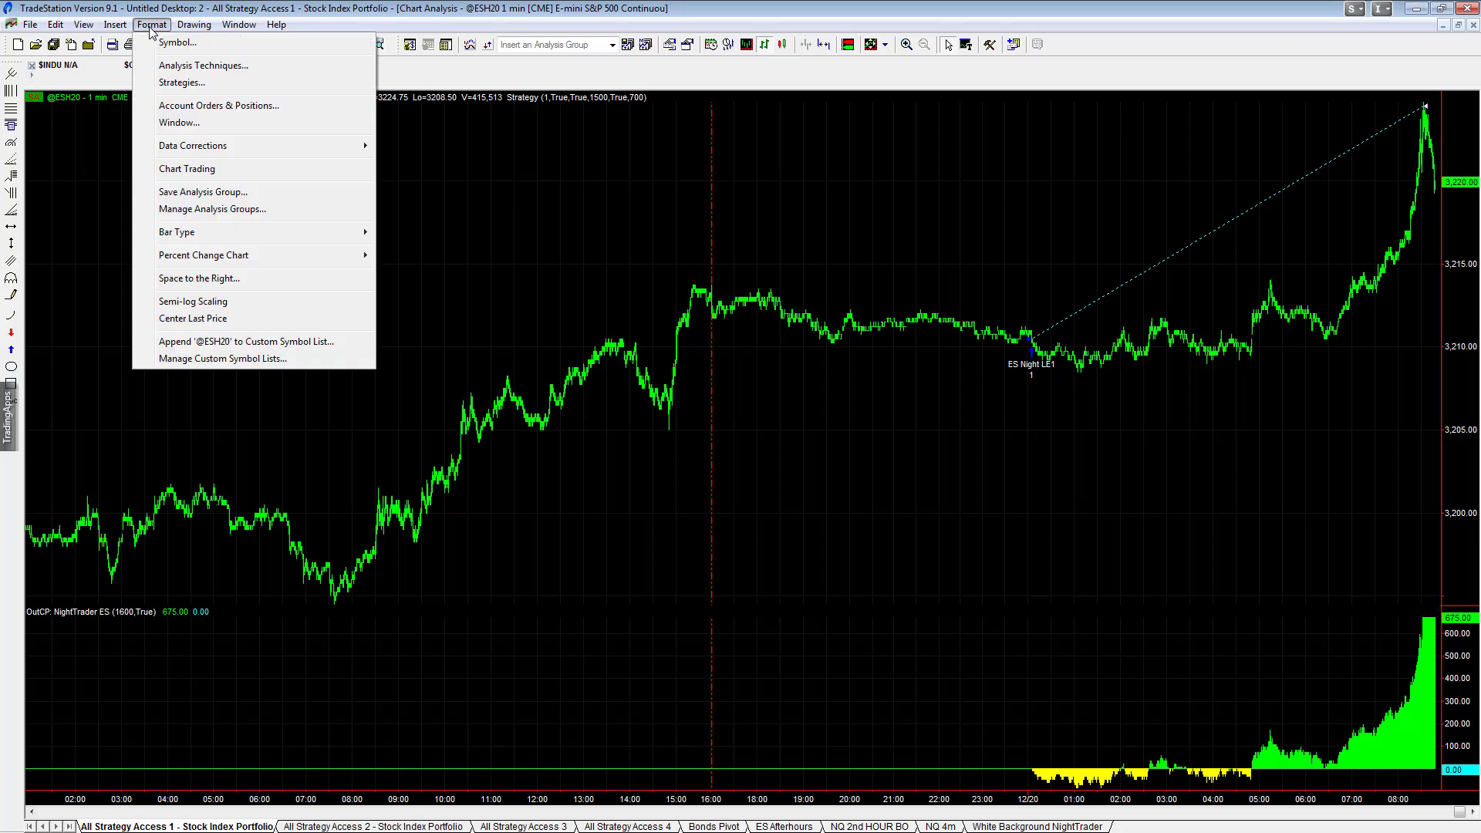
click(182, 82)
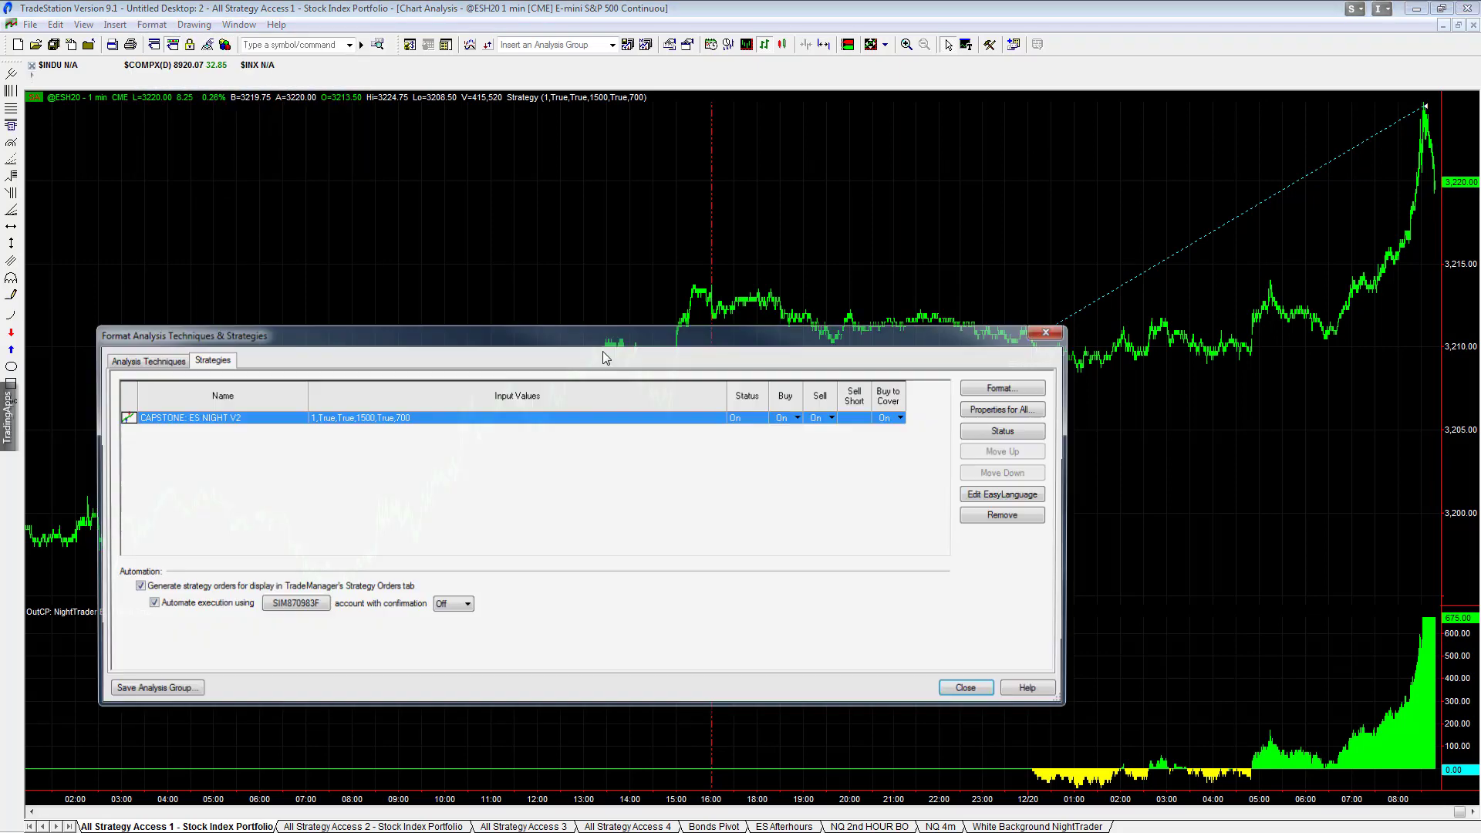
double_click(307, 421)
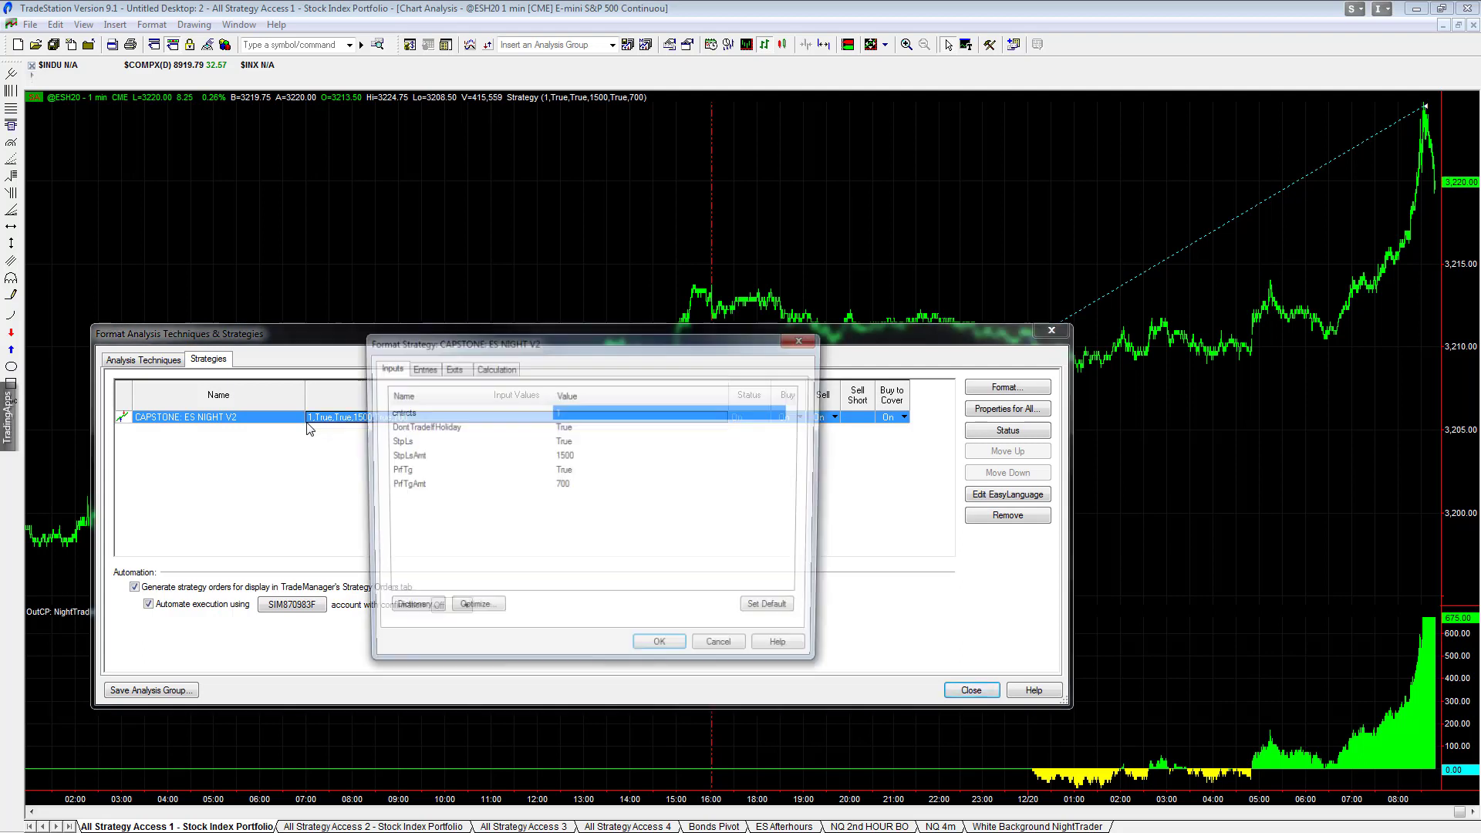
click(593, 485)
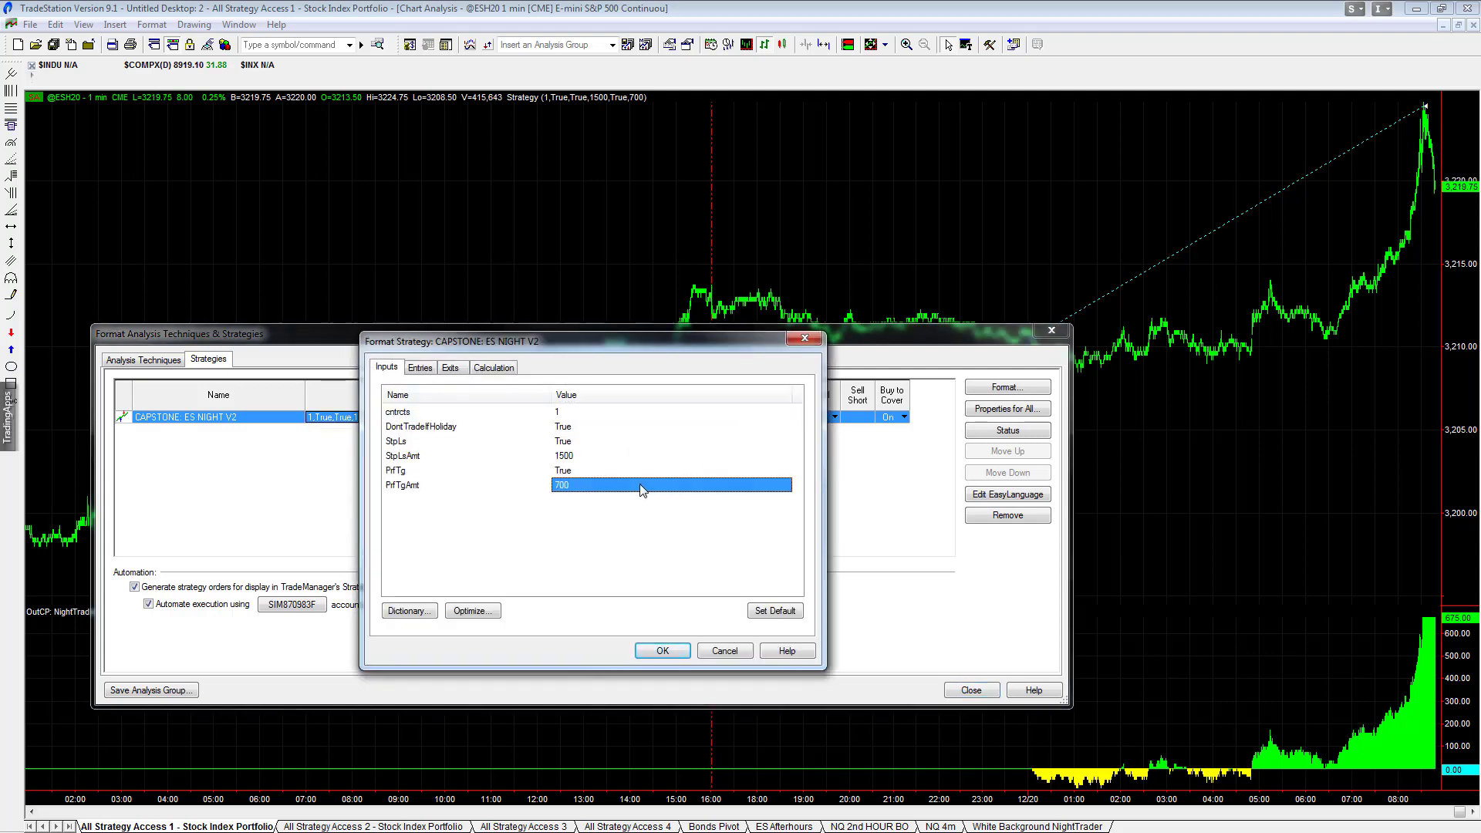
text(2000)
key(Return)
key(Return)
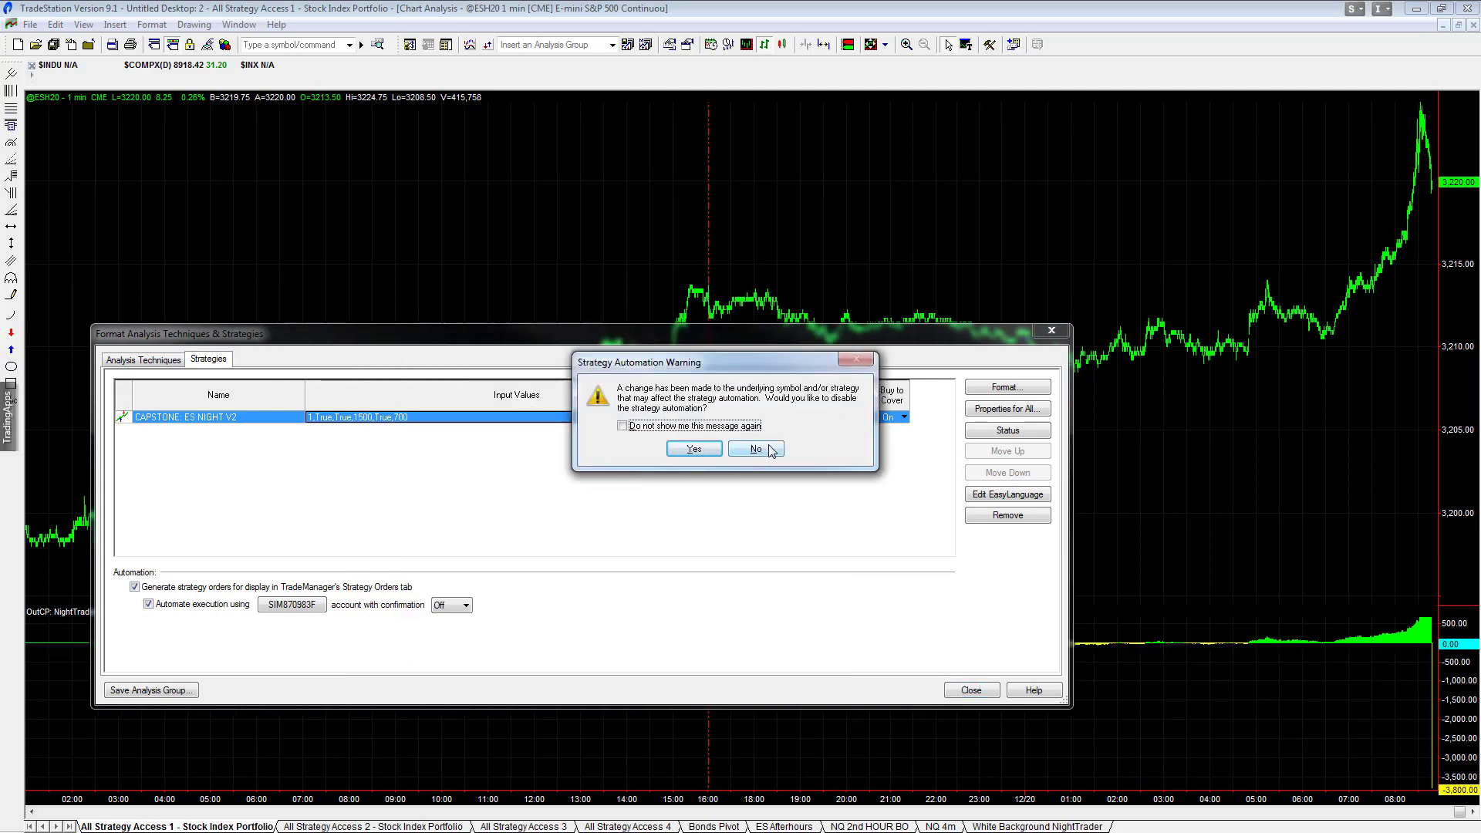
click(756, 449)
click(971, 690)
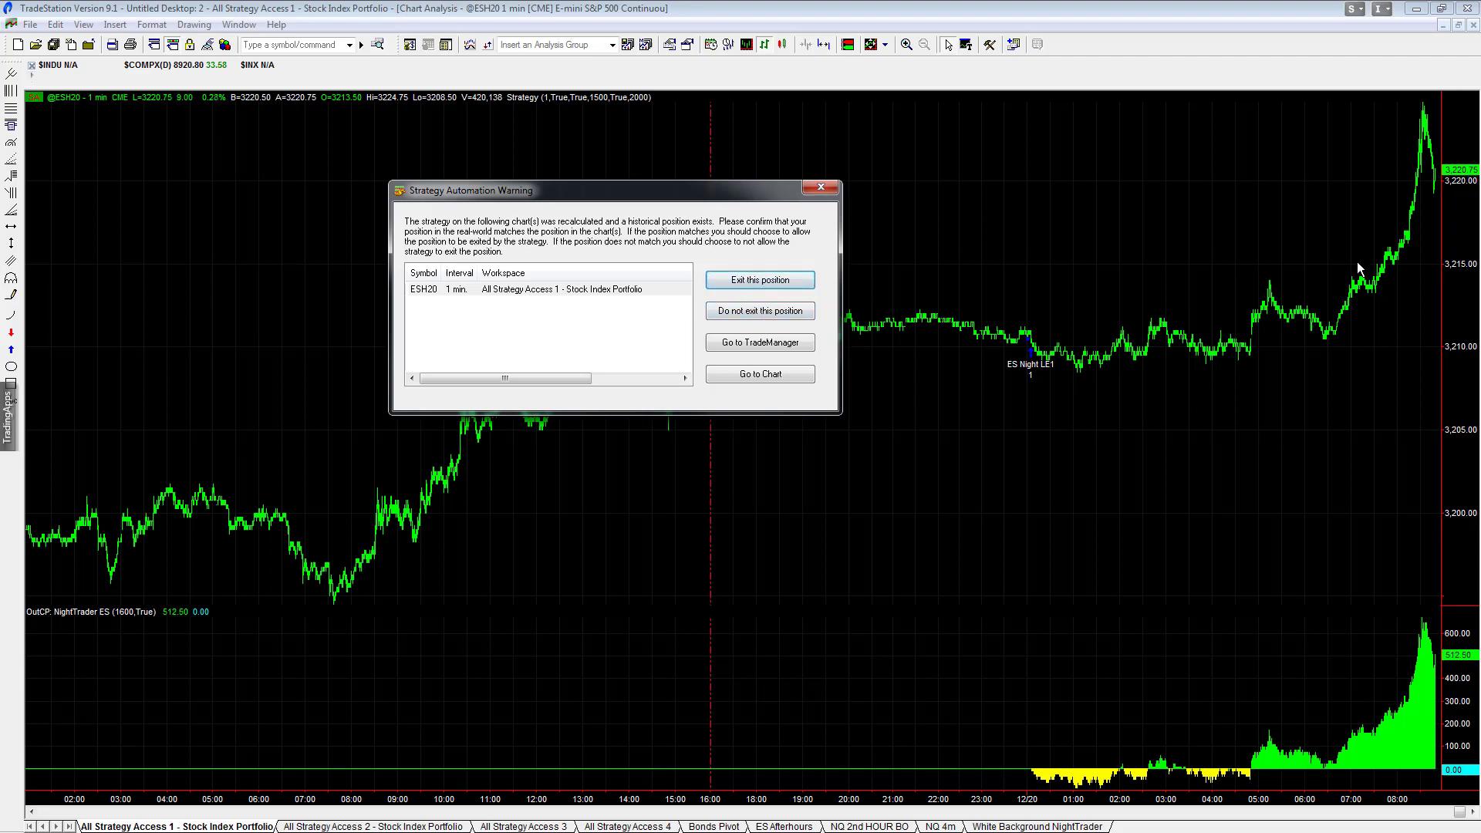
Choose 'Do not exit this position' so the historical ESH20 long stays open
click(752, 311)
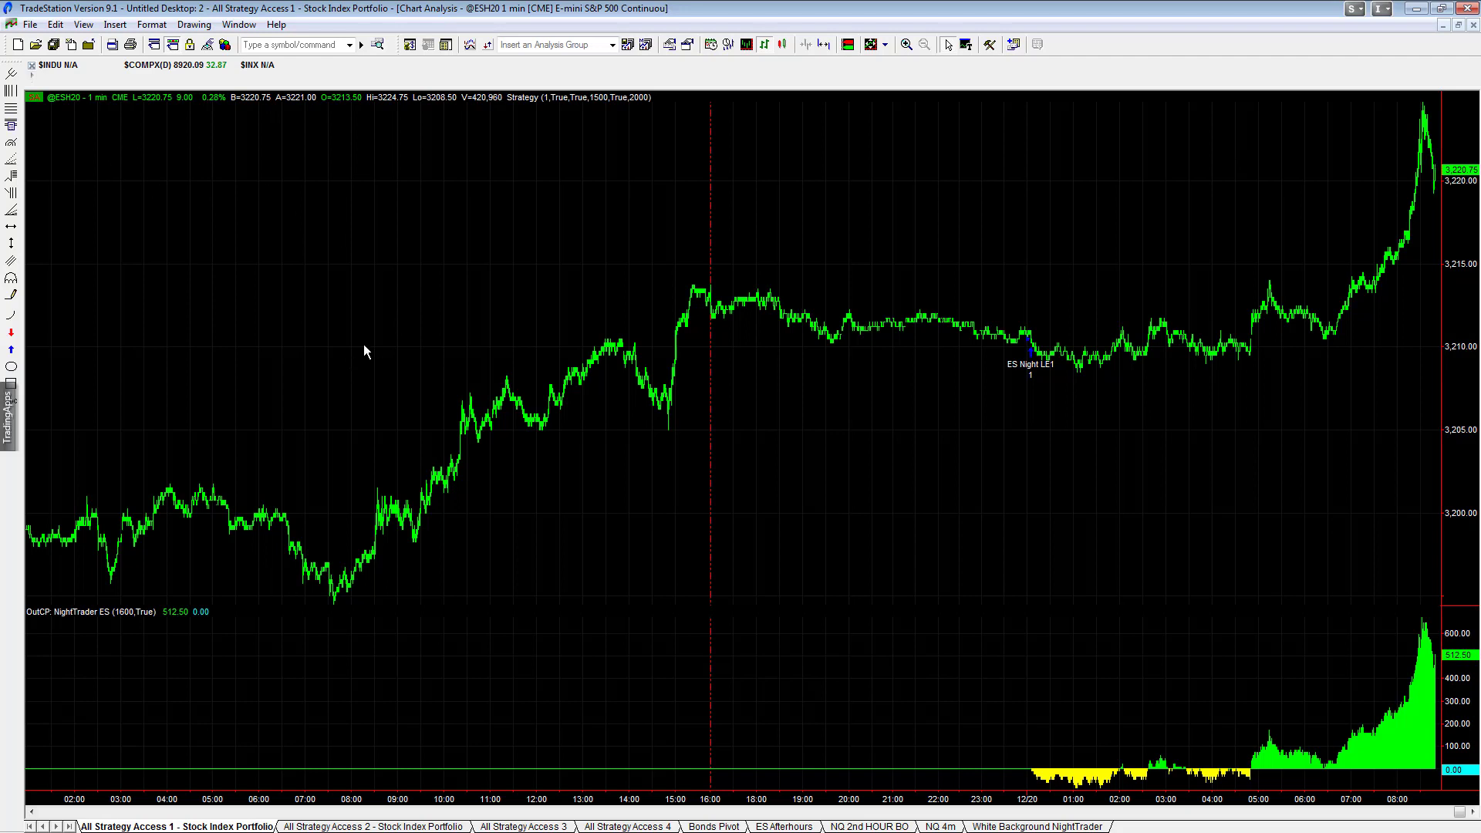
Disable the strategy's automation and show the order bar above the chart
click(33, 97)
click(73, 131)
click(83, 25)
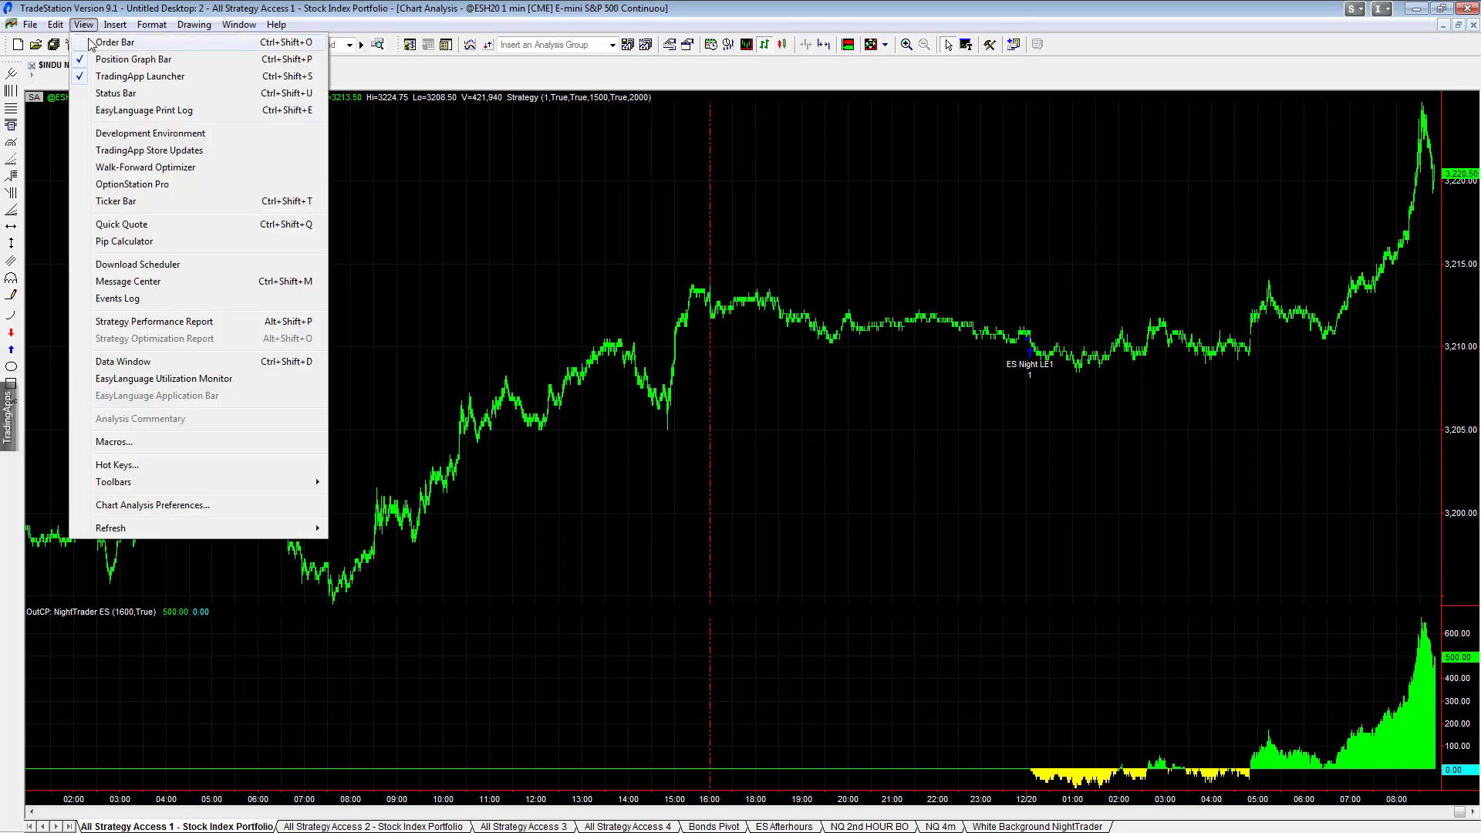
click(103, 77)
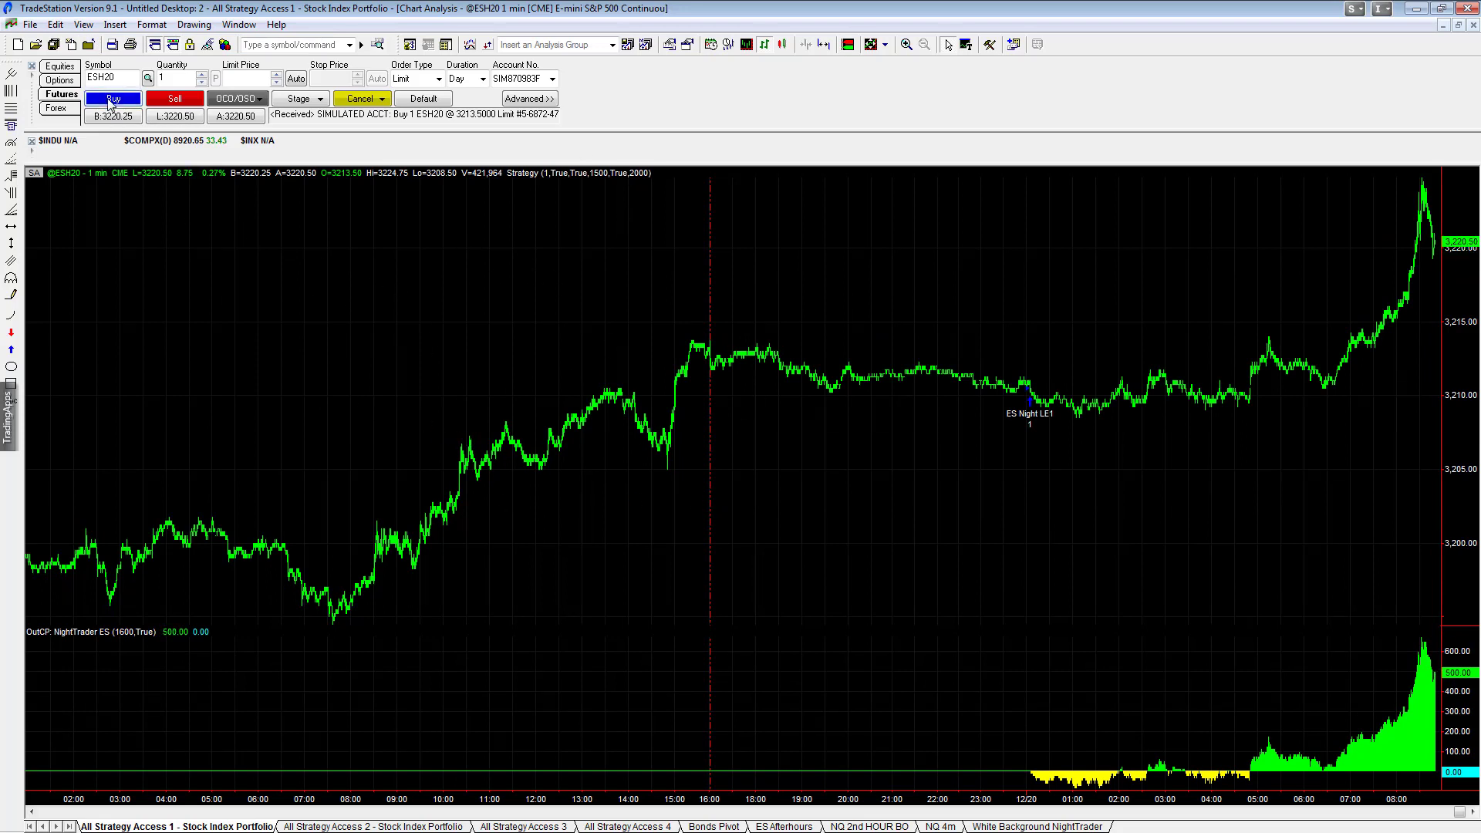
Buy 1 ESH20 at market on the simulated account, filled at 3221.25
click(439, 79)
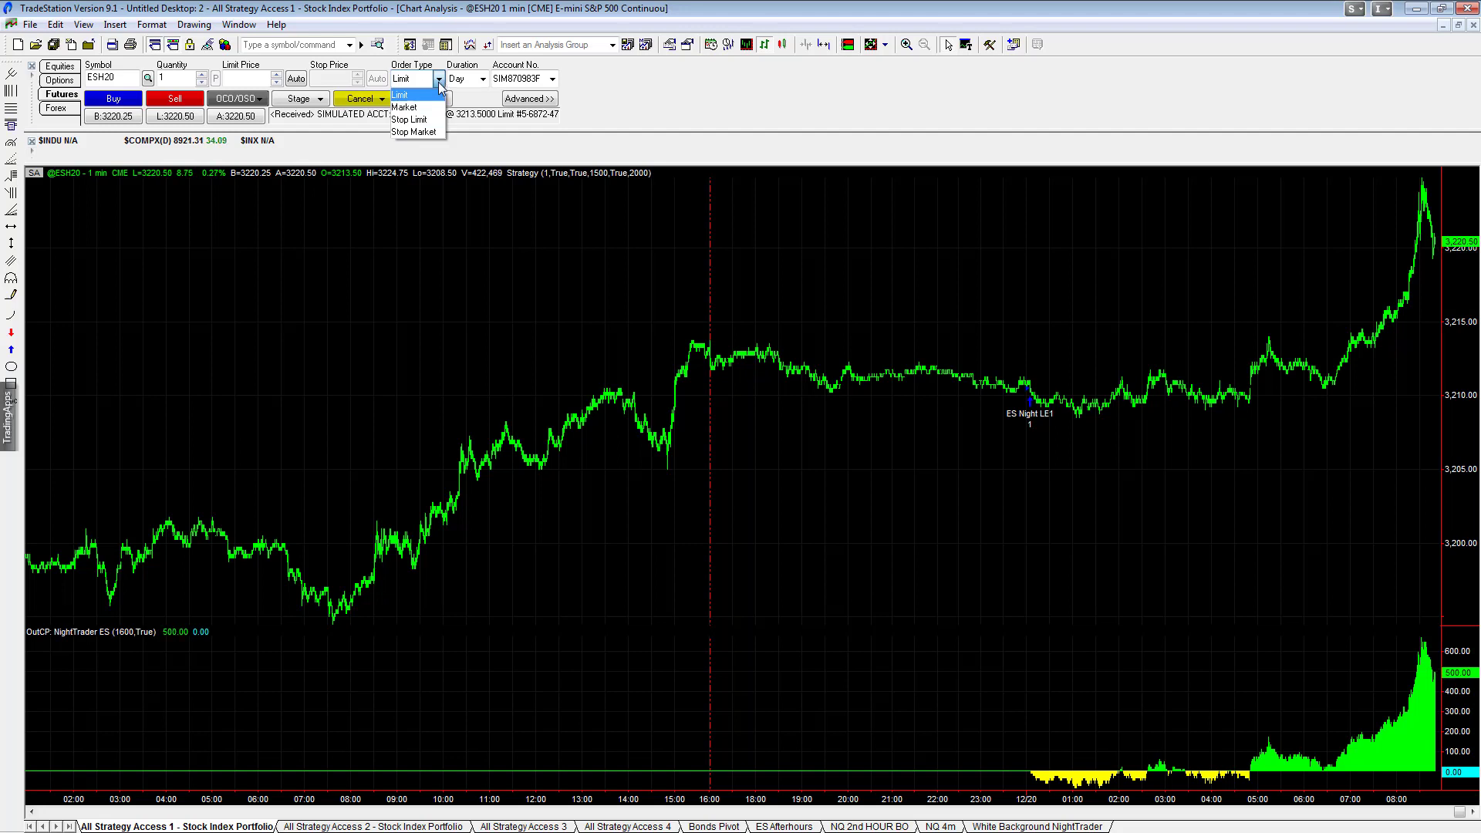
click(416, 107)
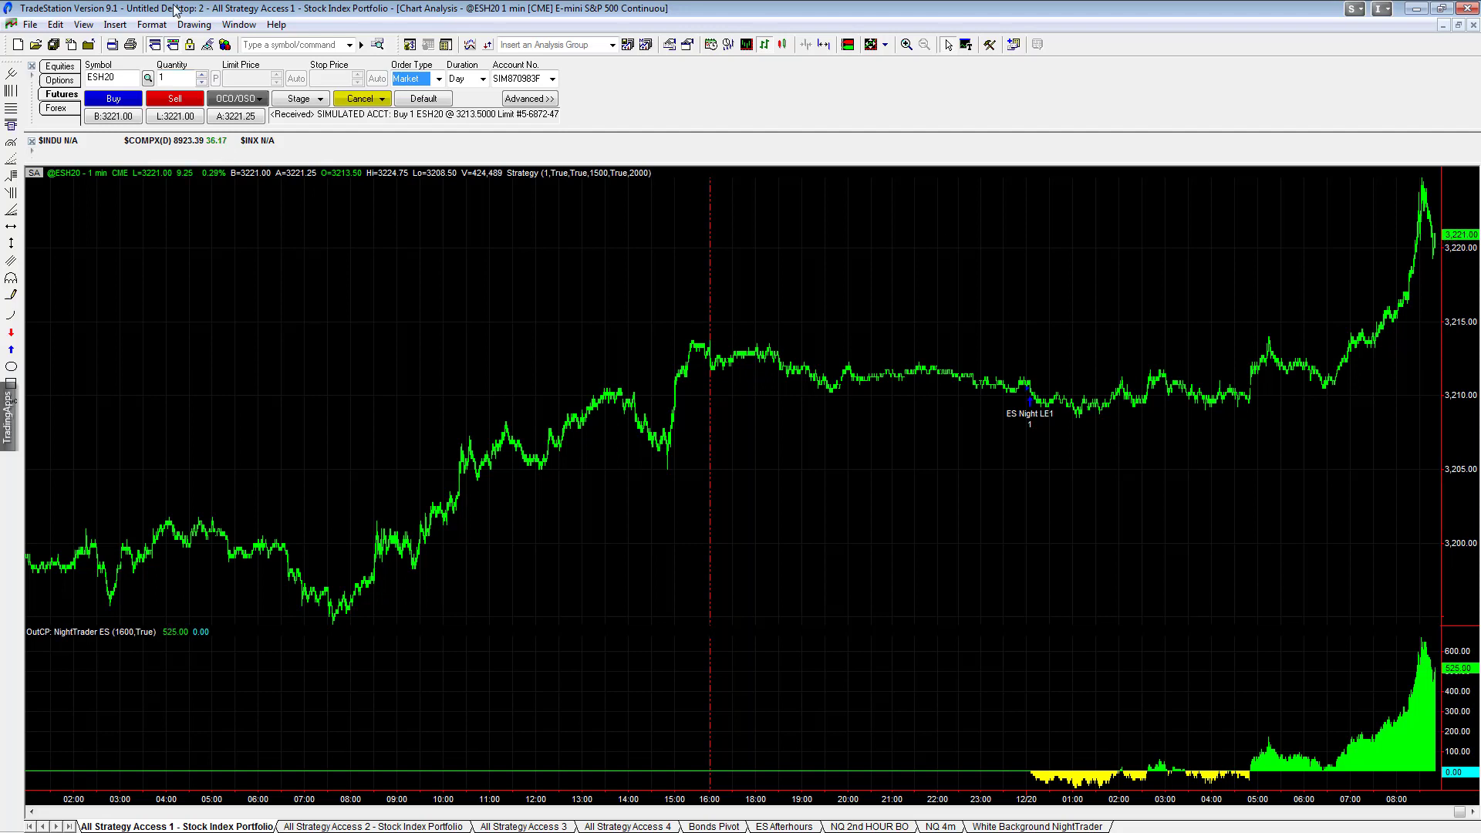
click(111, 104)
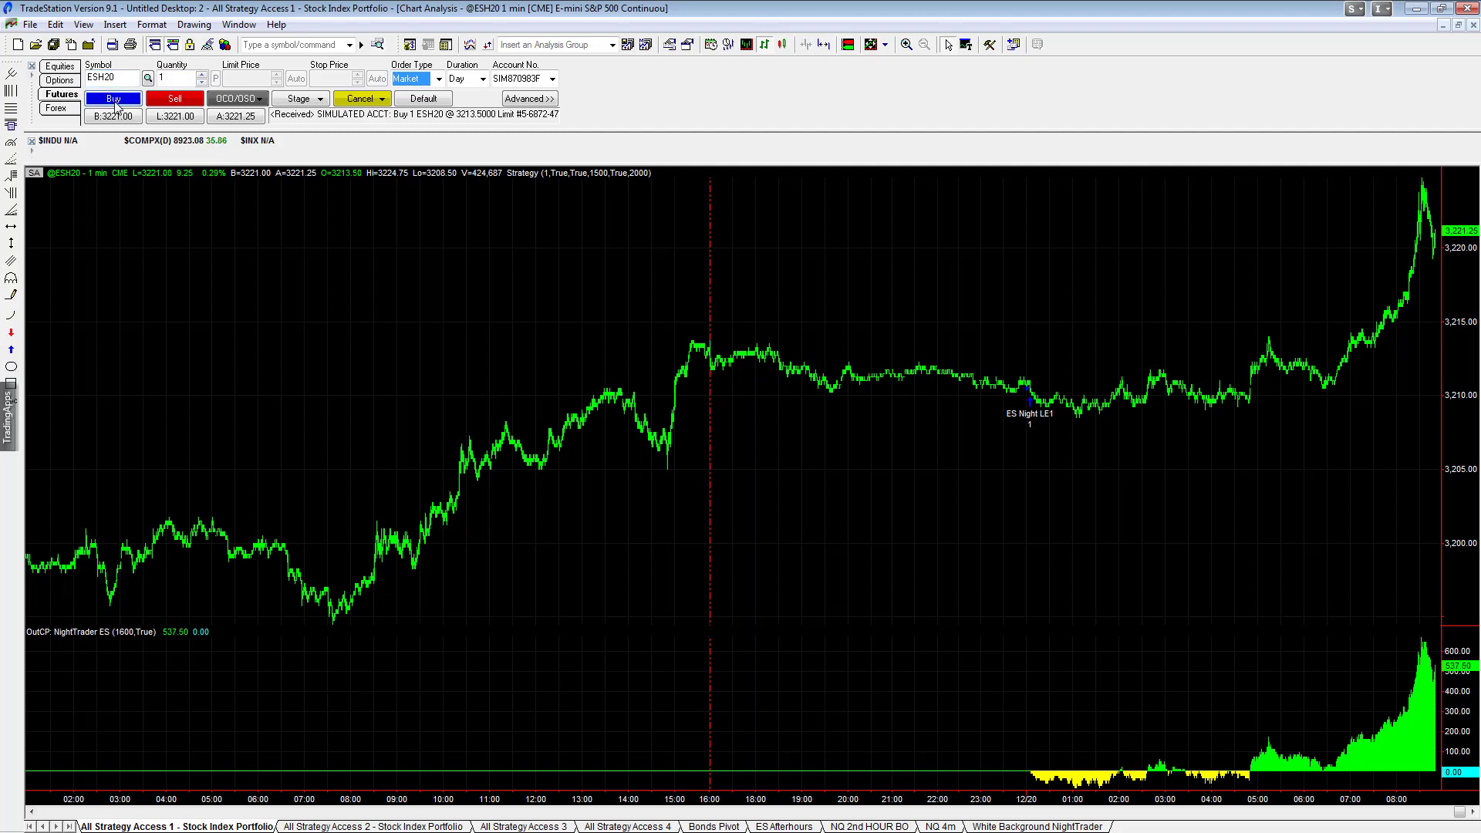
click(114, 101)
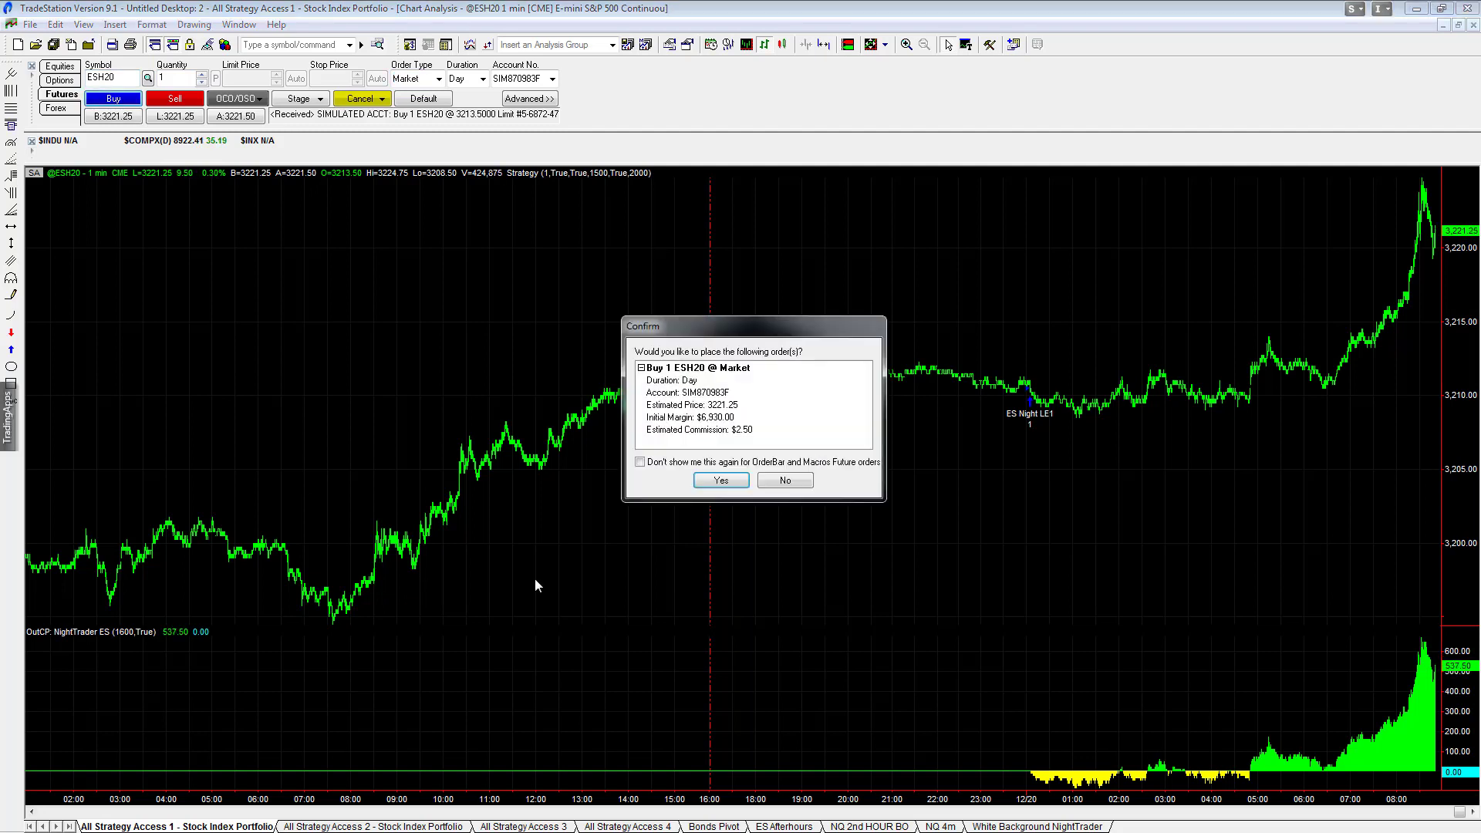
click(721, 481)
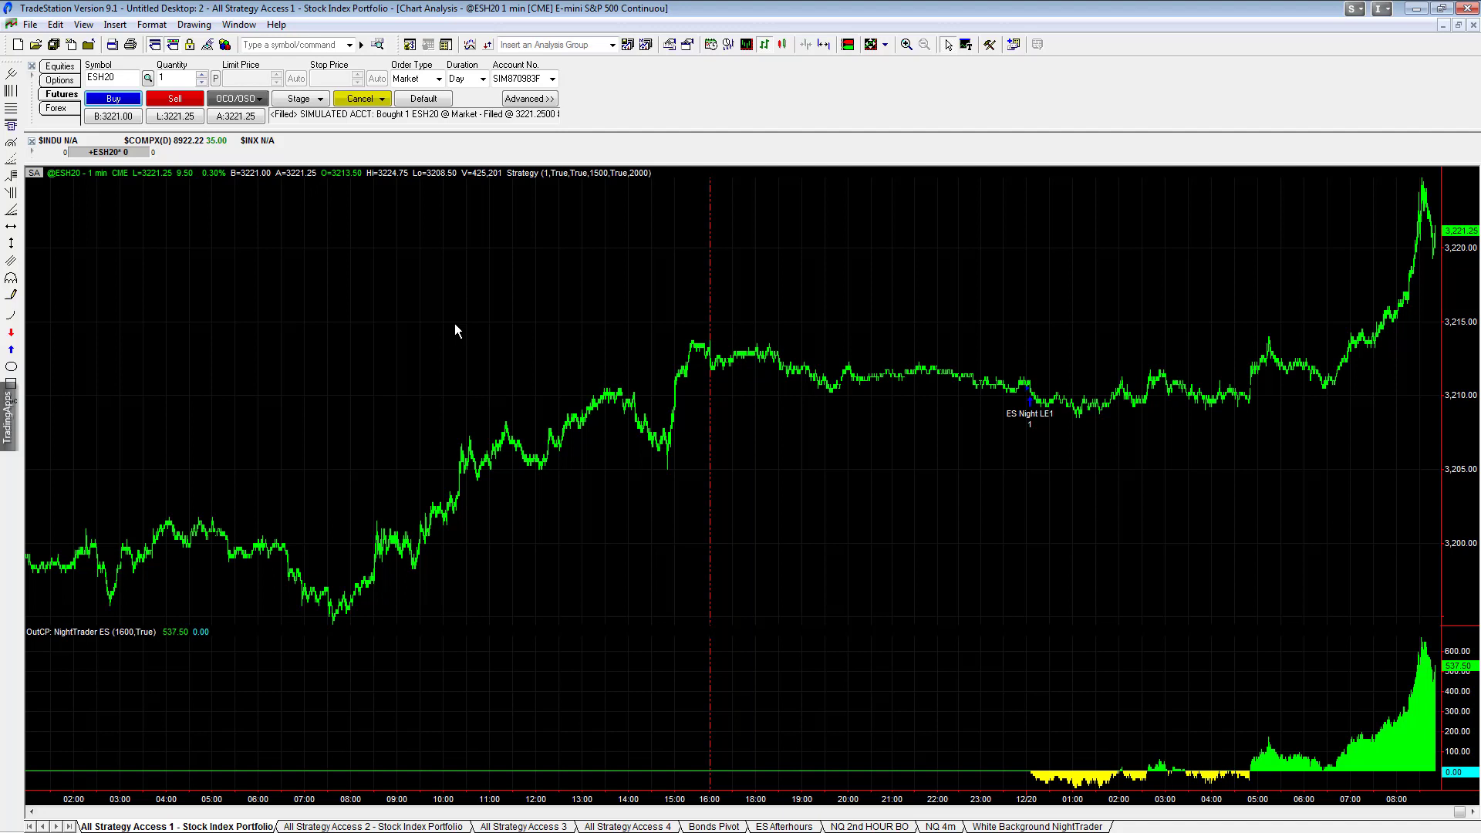
Enable automated execution for ES NIGHT V2 with order confirmation Off, accepting both agreements
mouse_move(113, 159)
double_click(299, 349)
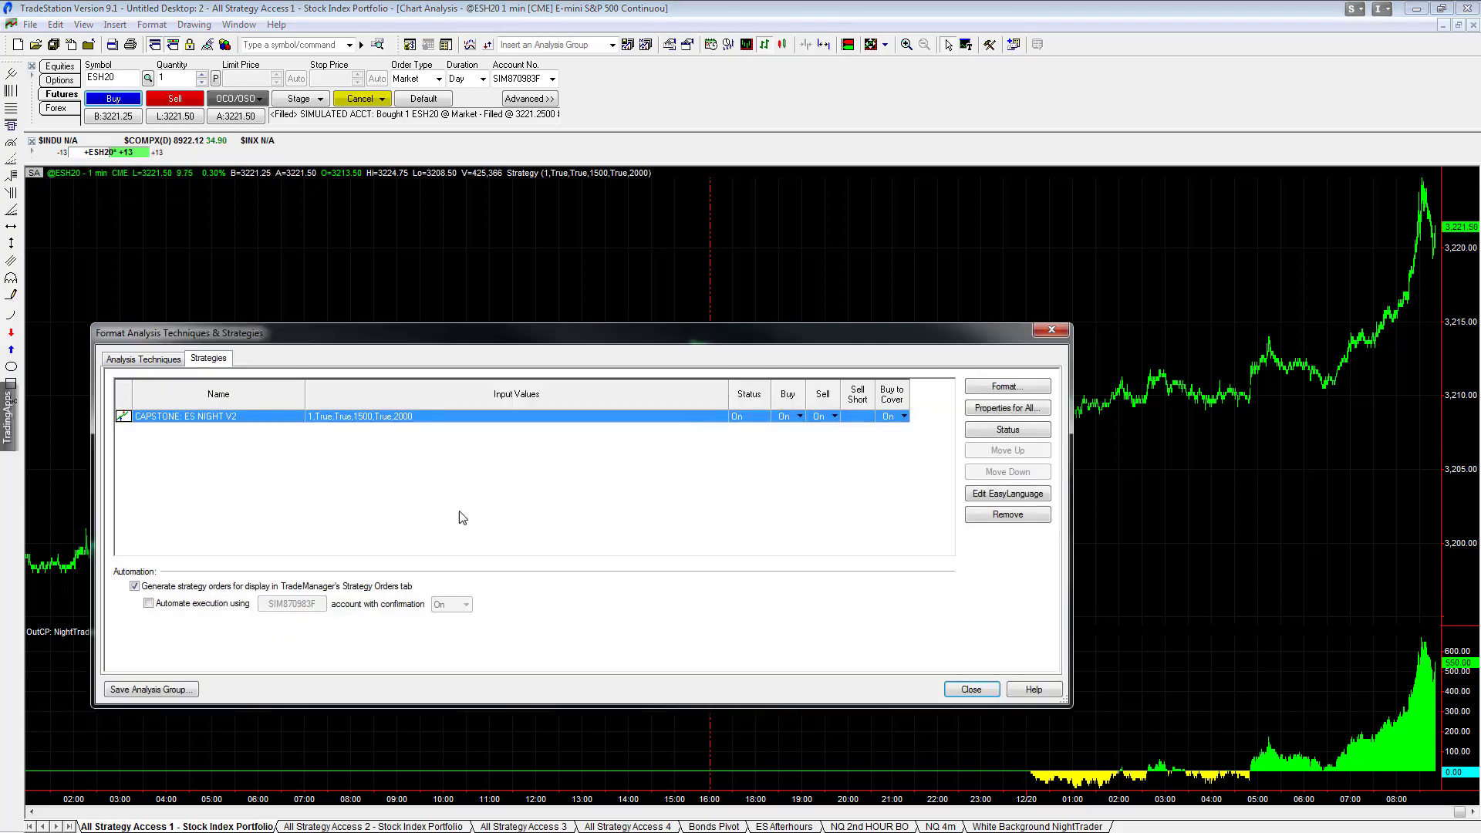
click(214, 608)
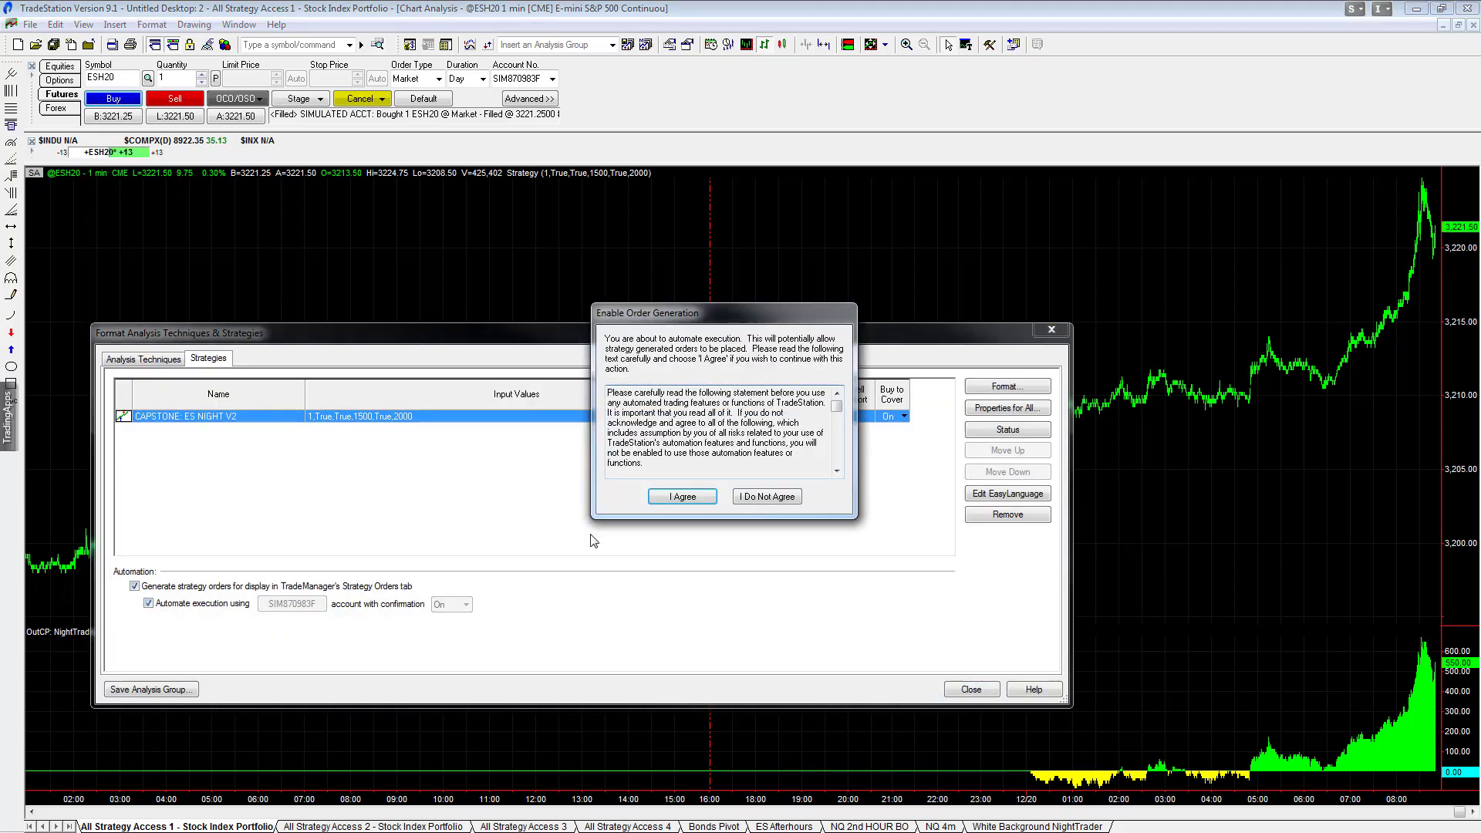
click(678, 494)
click(456, 606)
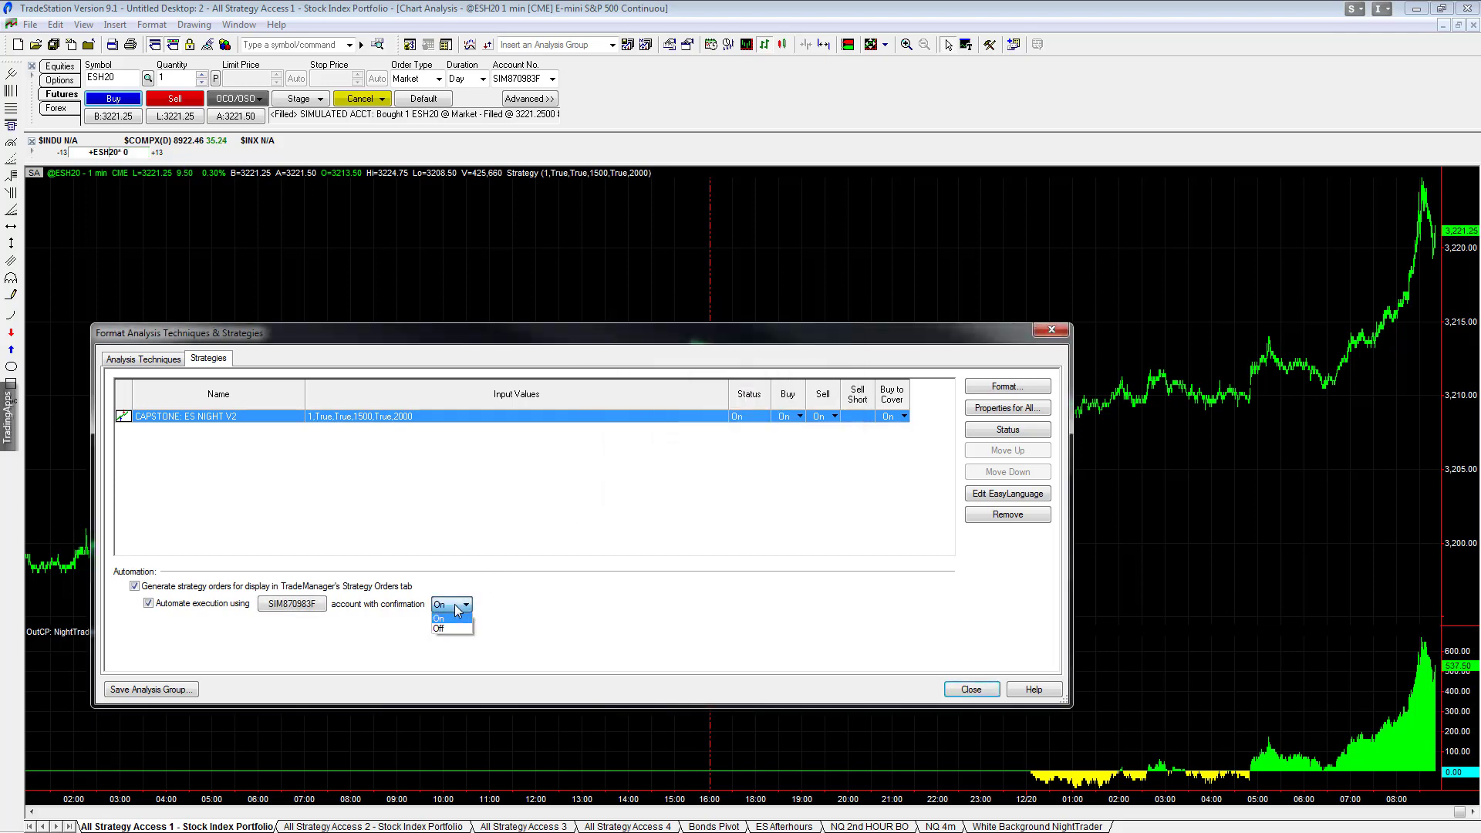
click(456, 625)
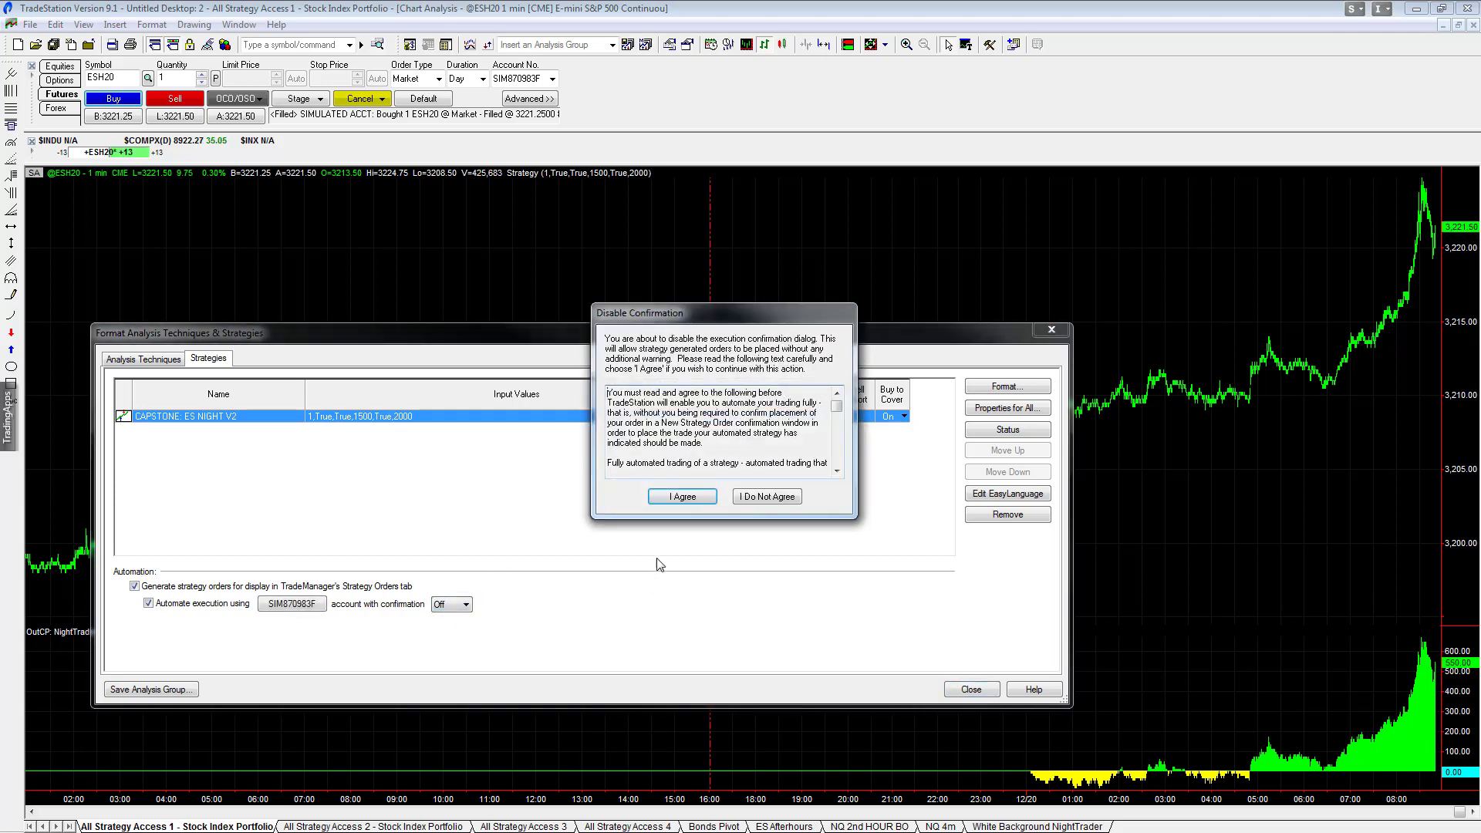
click(685, 494)
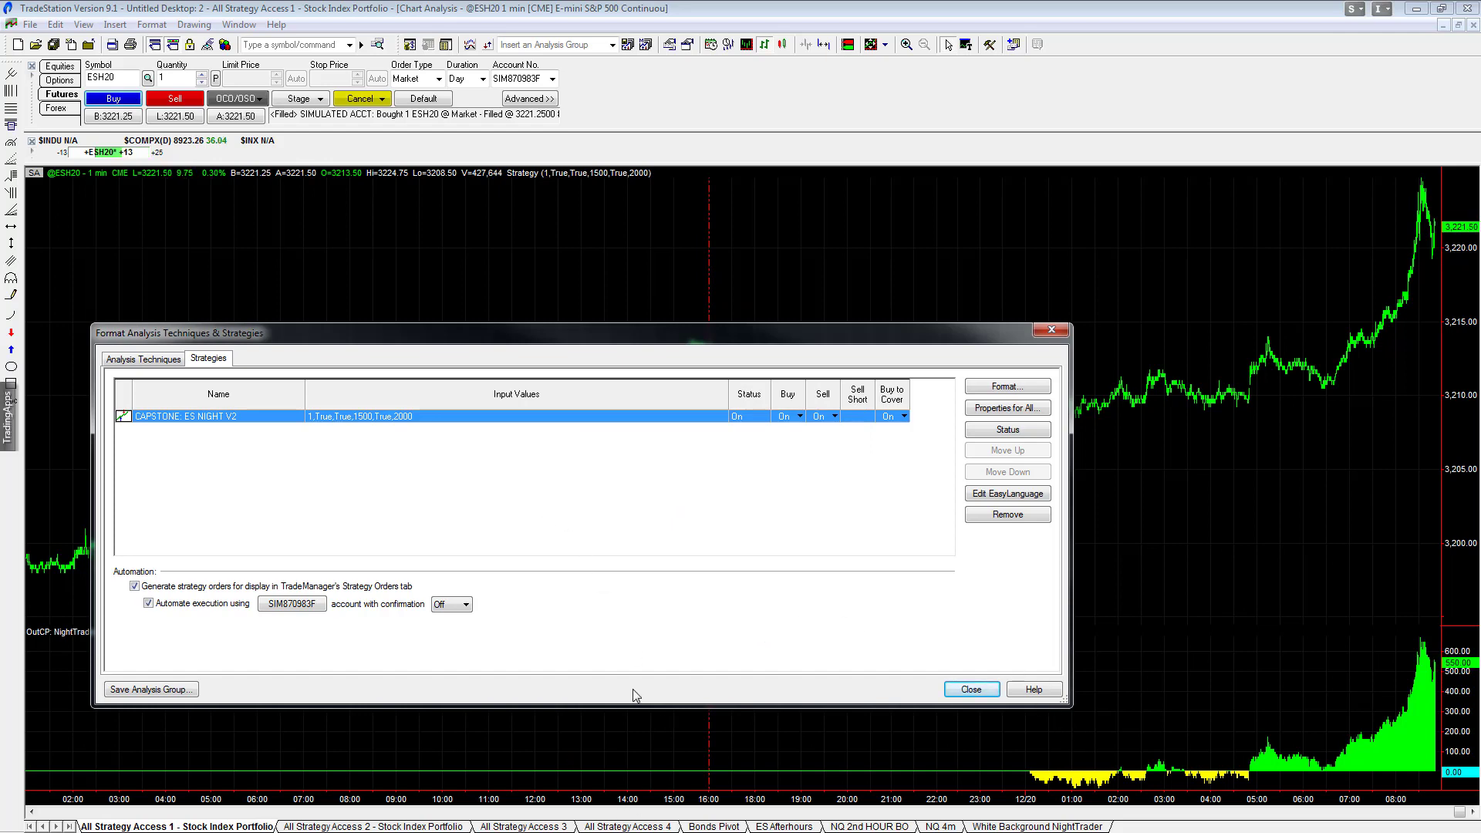
click(971, 689)
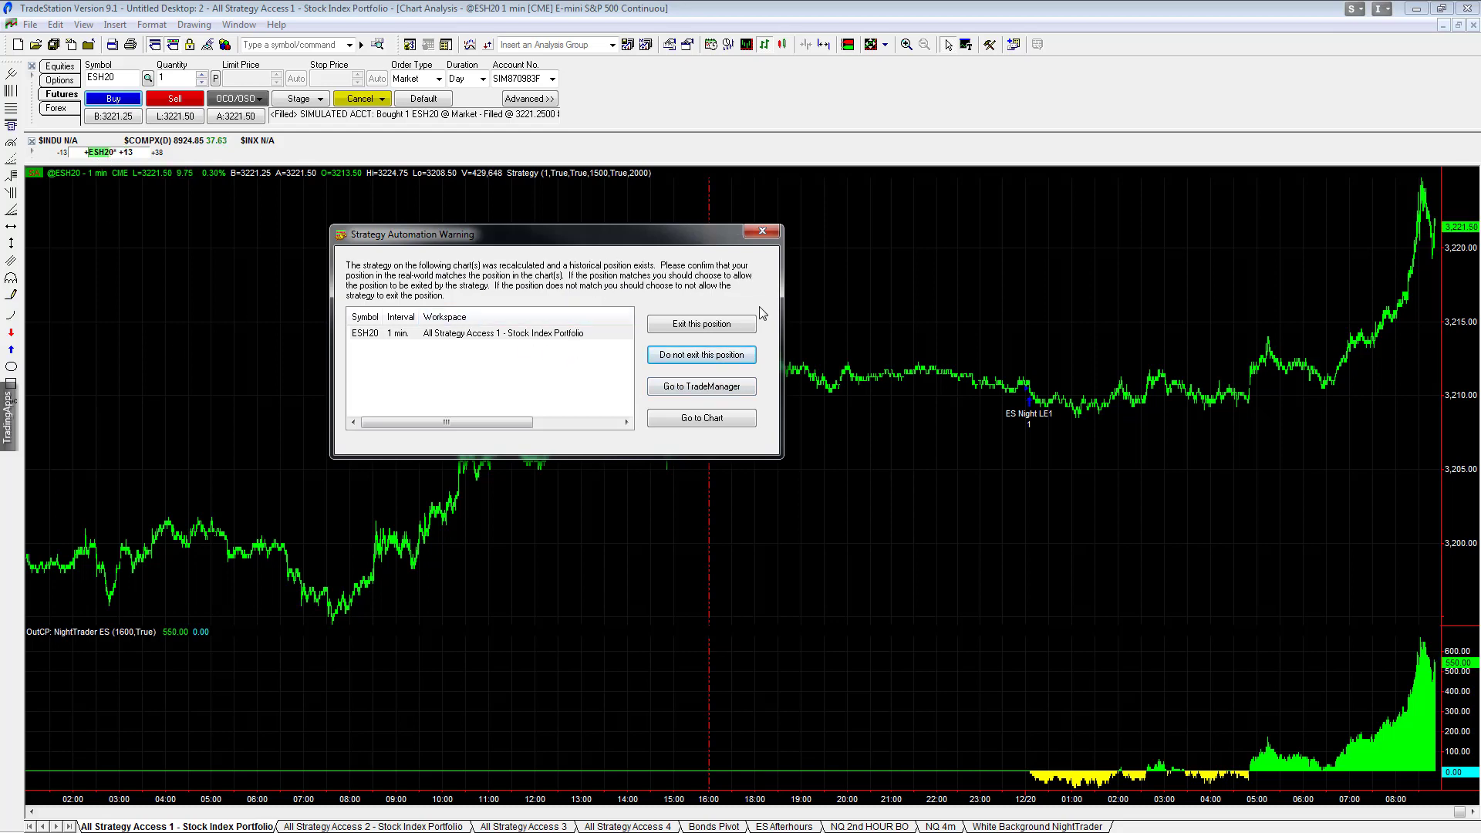
Let the strategy exit the long, placing its 1 ESH20 sell limit at 3250.50
click(737, 325)
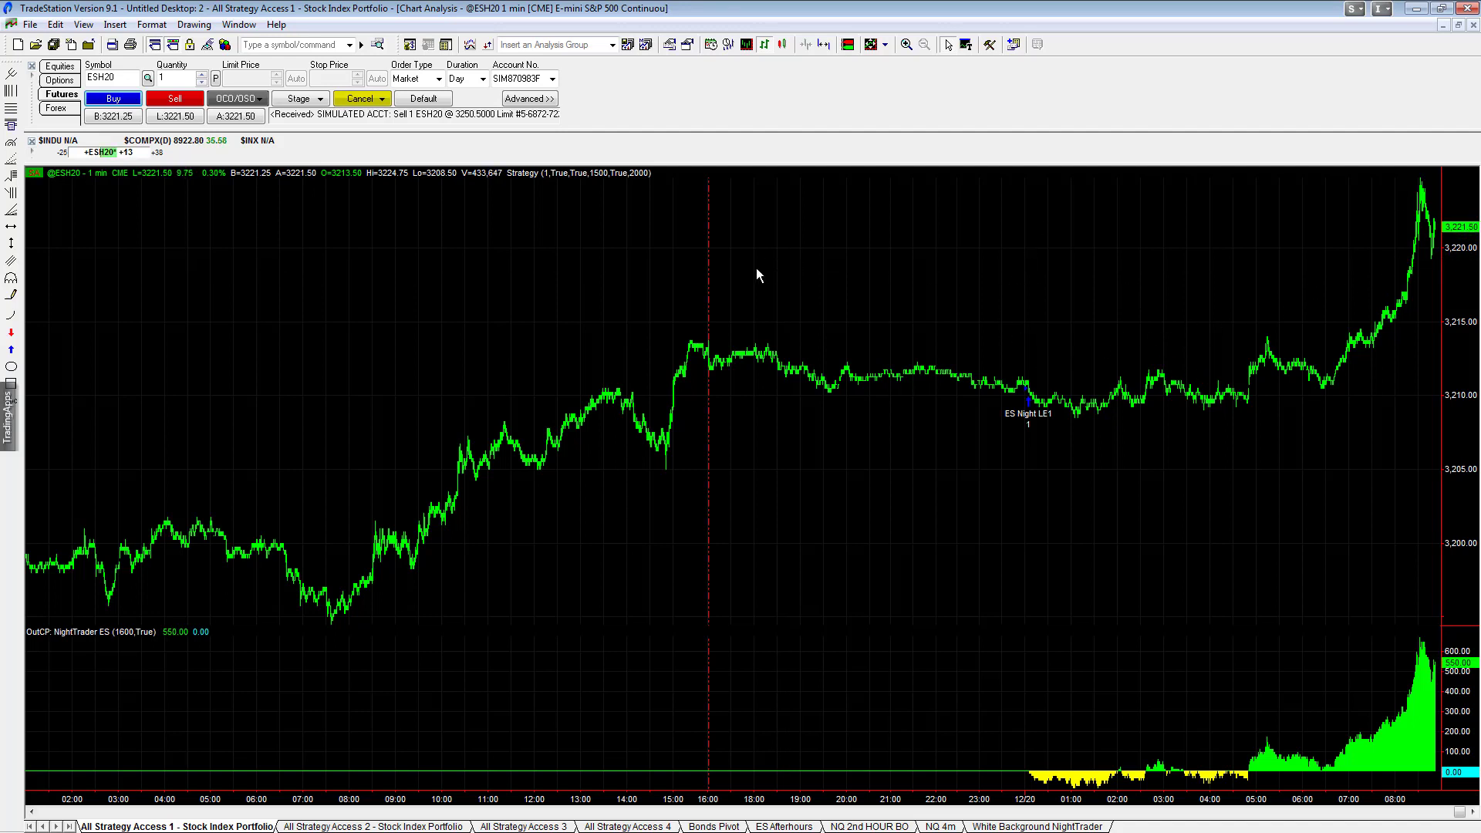
Open a new Matrix window from TradingApps, restored, moved and enlarged to show more price rows
click(6, 433)
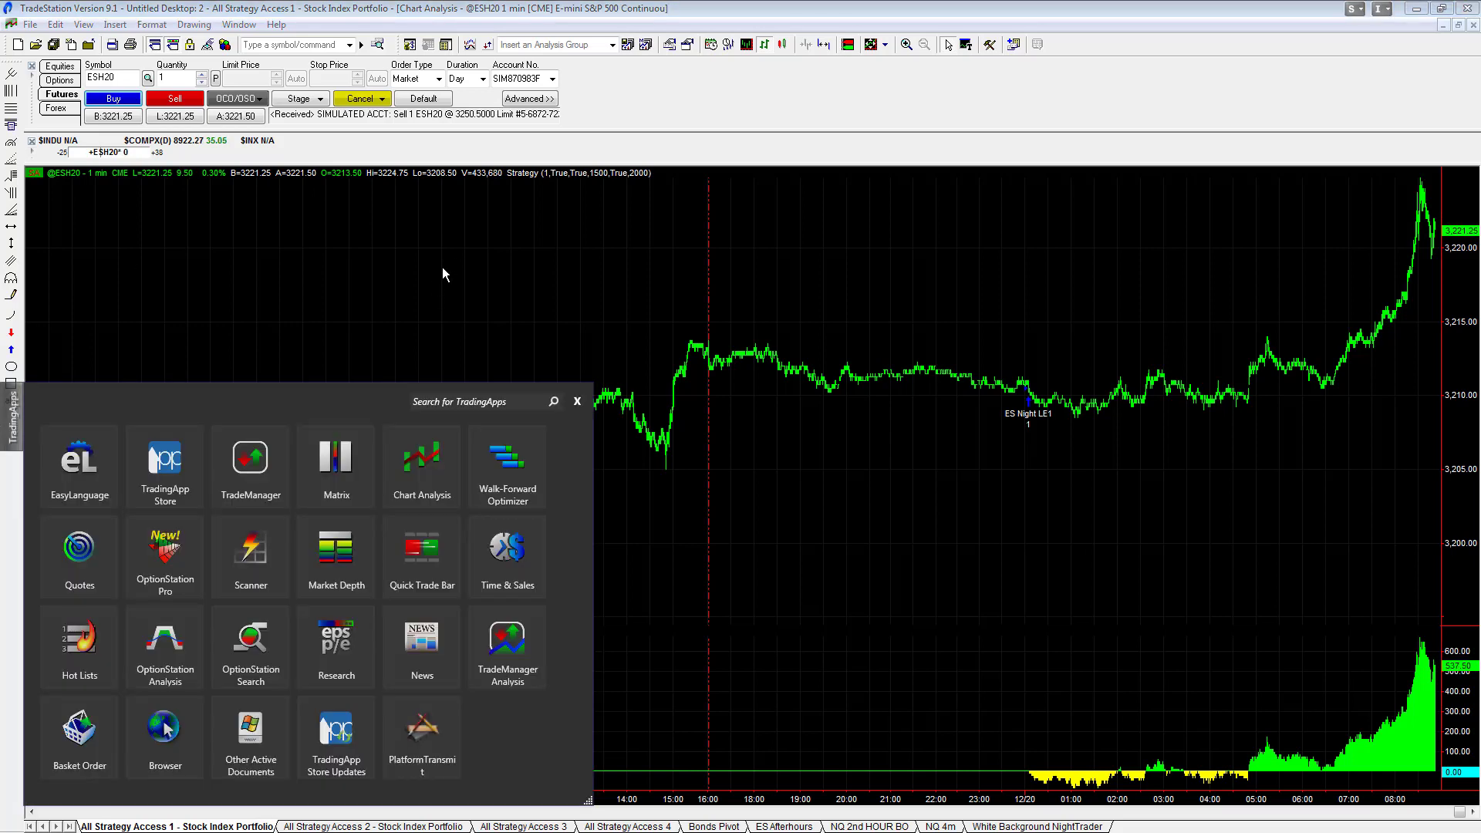
click(336, 462)
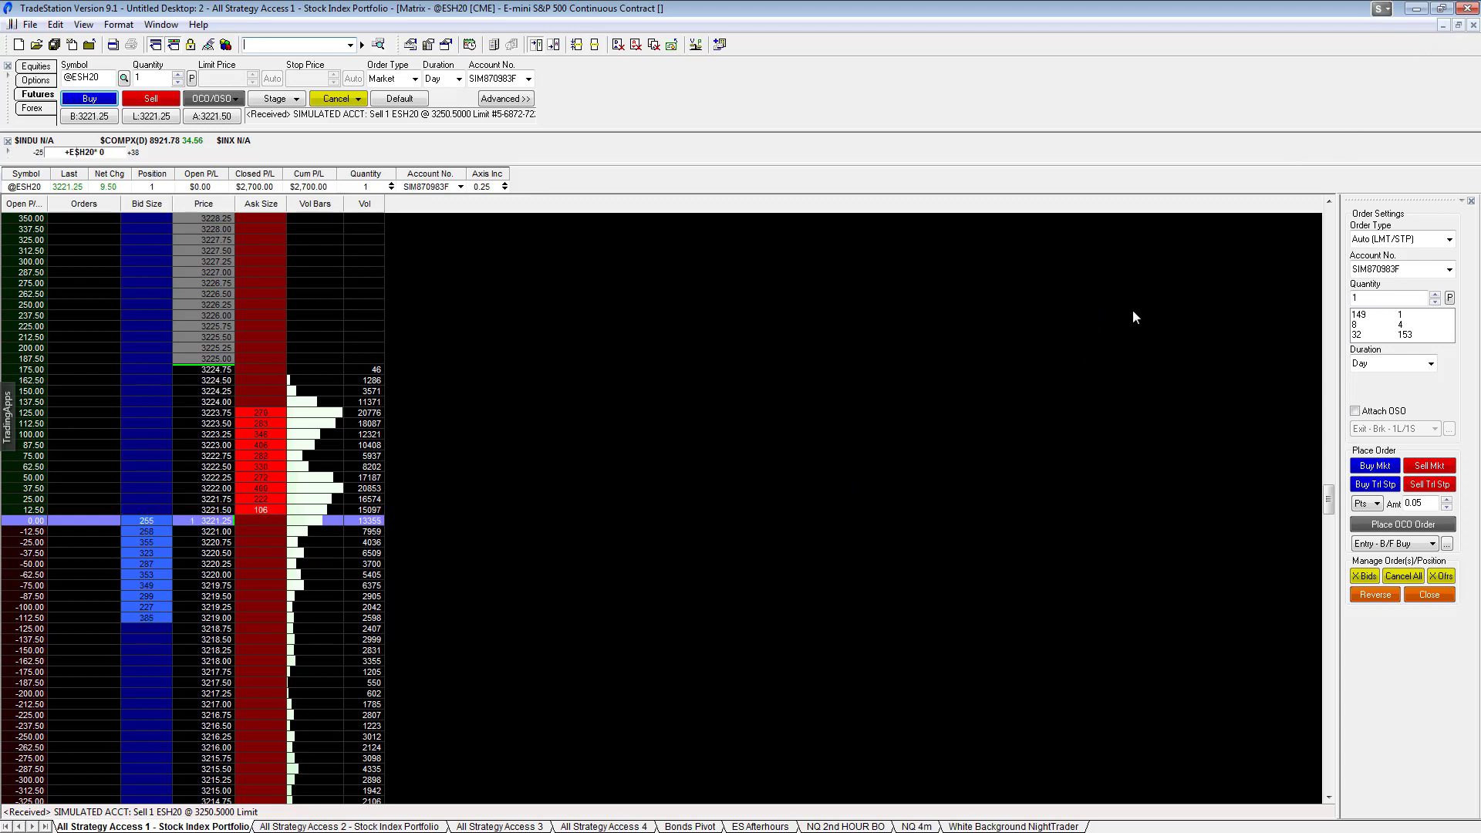
click(1457, 26)
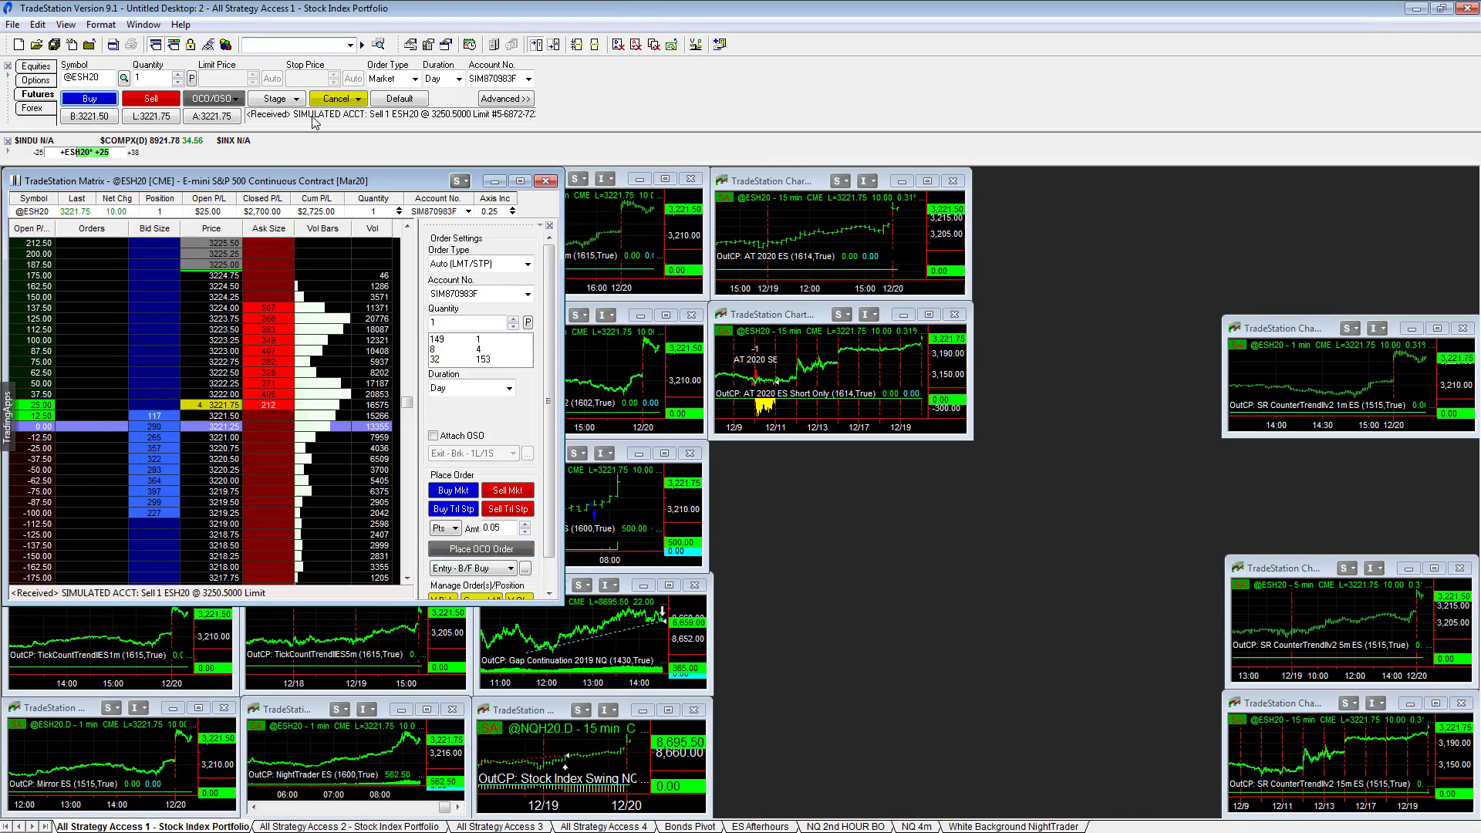
drag(351, 187, 416, 270)
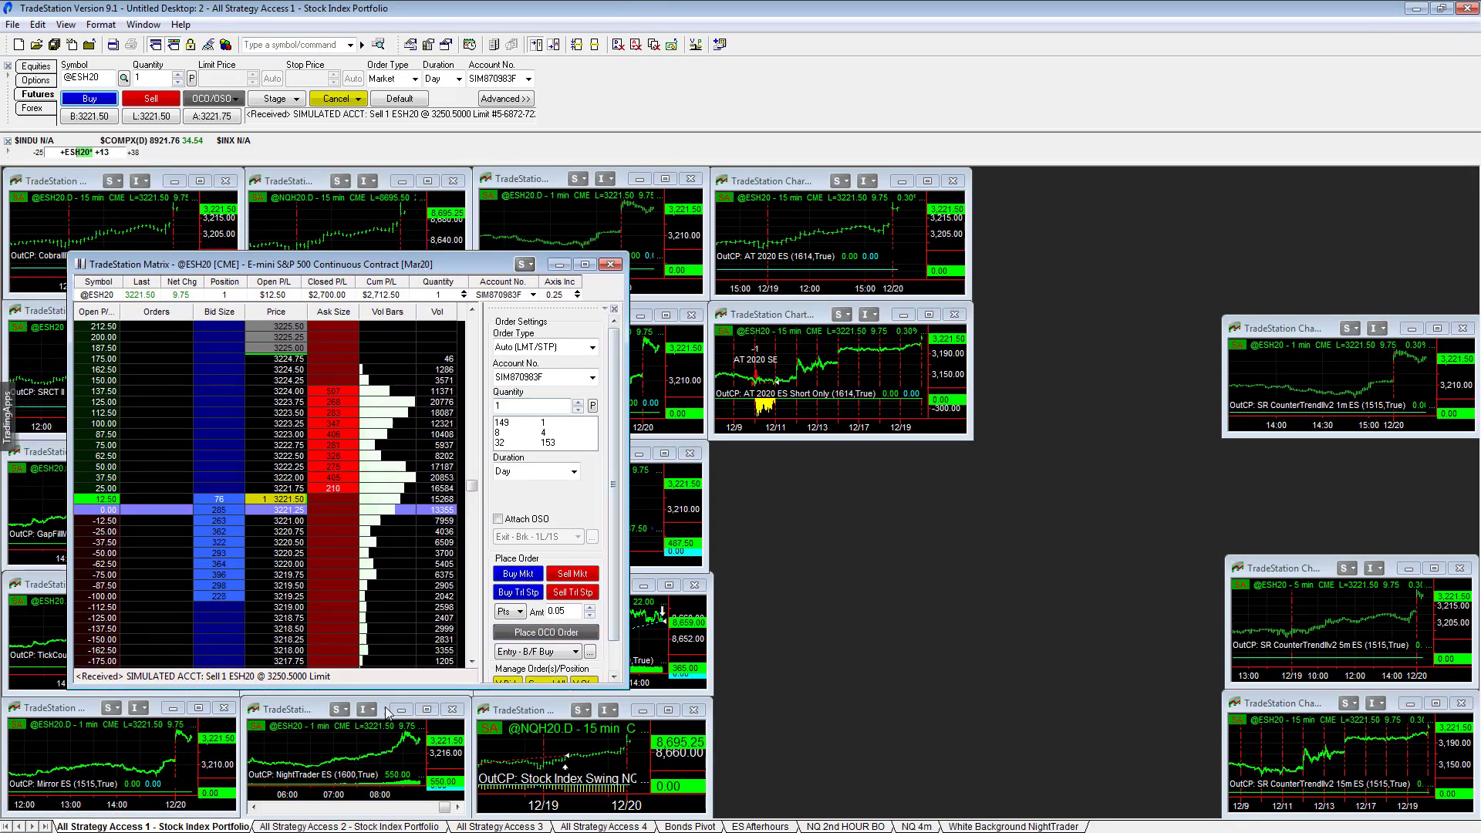
drag(436, 684, 435, 782)
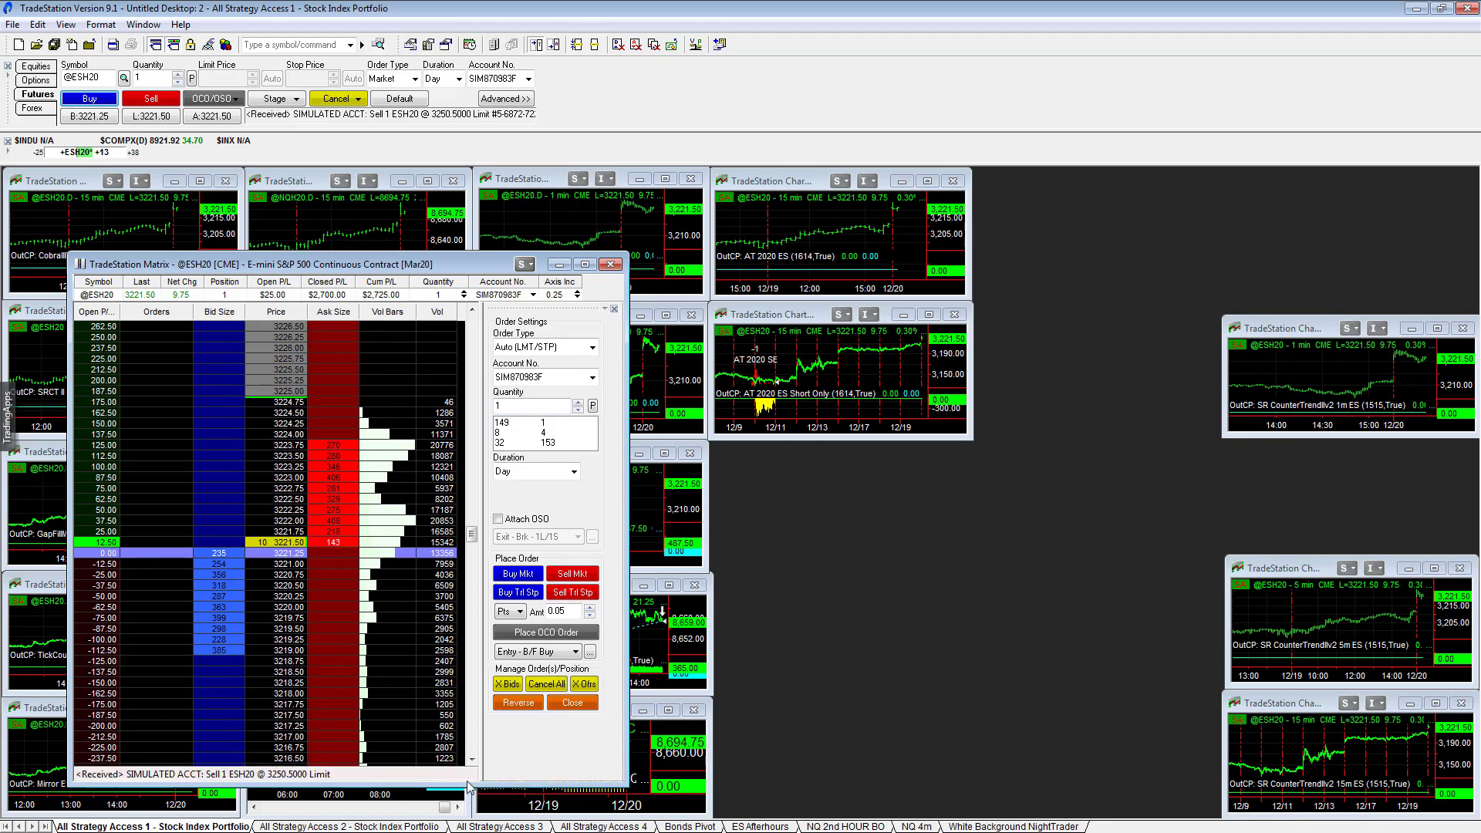
Cancel the resting sell stop, sell 1 ESH20 at market to flatten, and maximize the NightTrader ES chart
drag(128, 752, 216, 539)
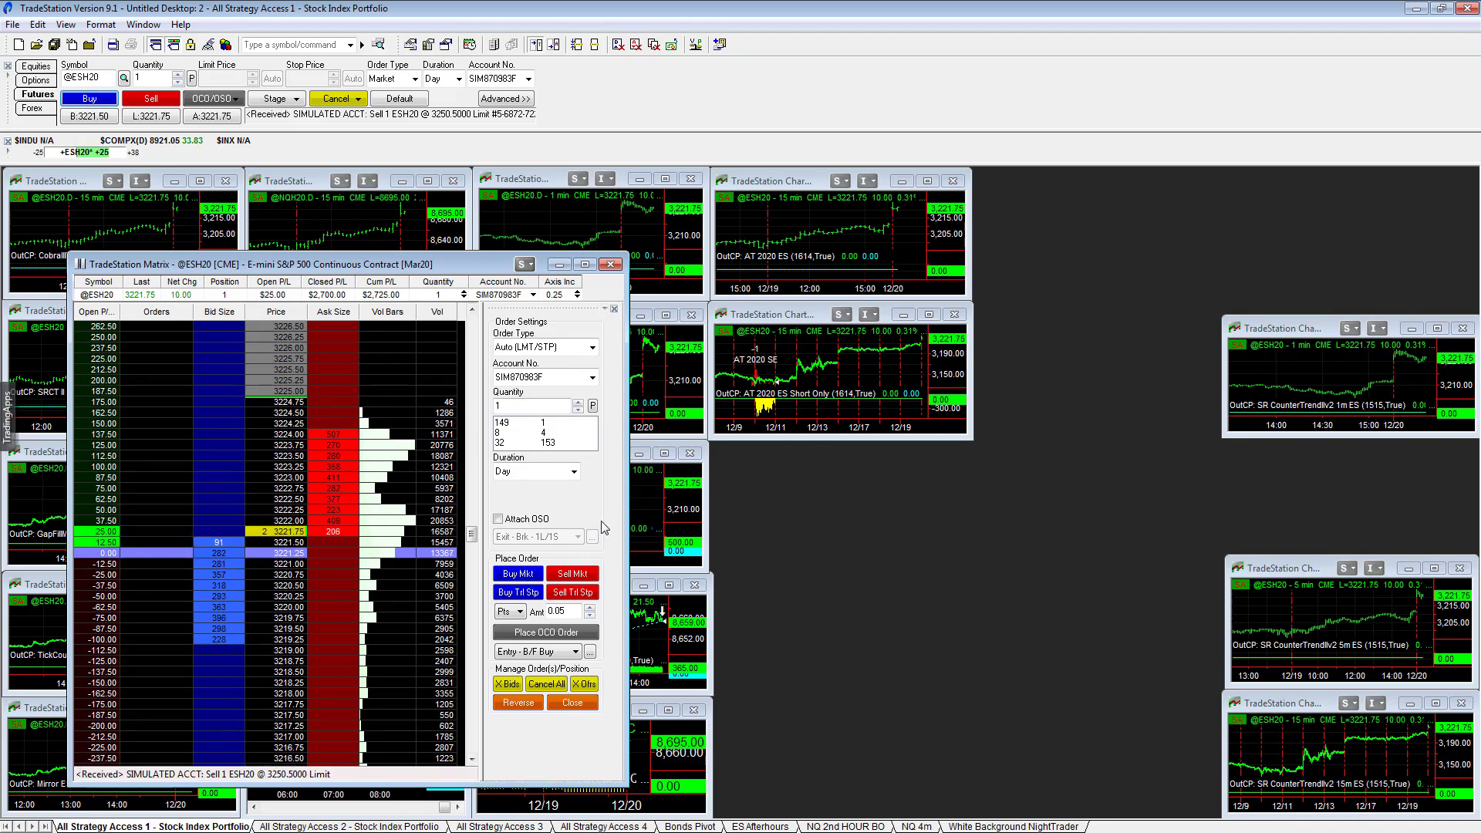
click(584, 576)
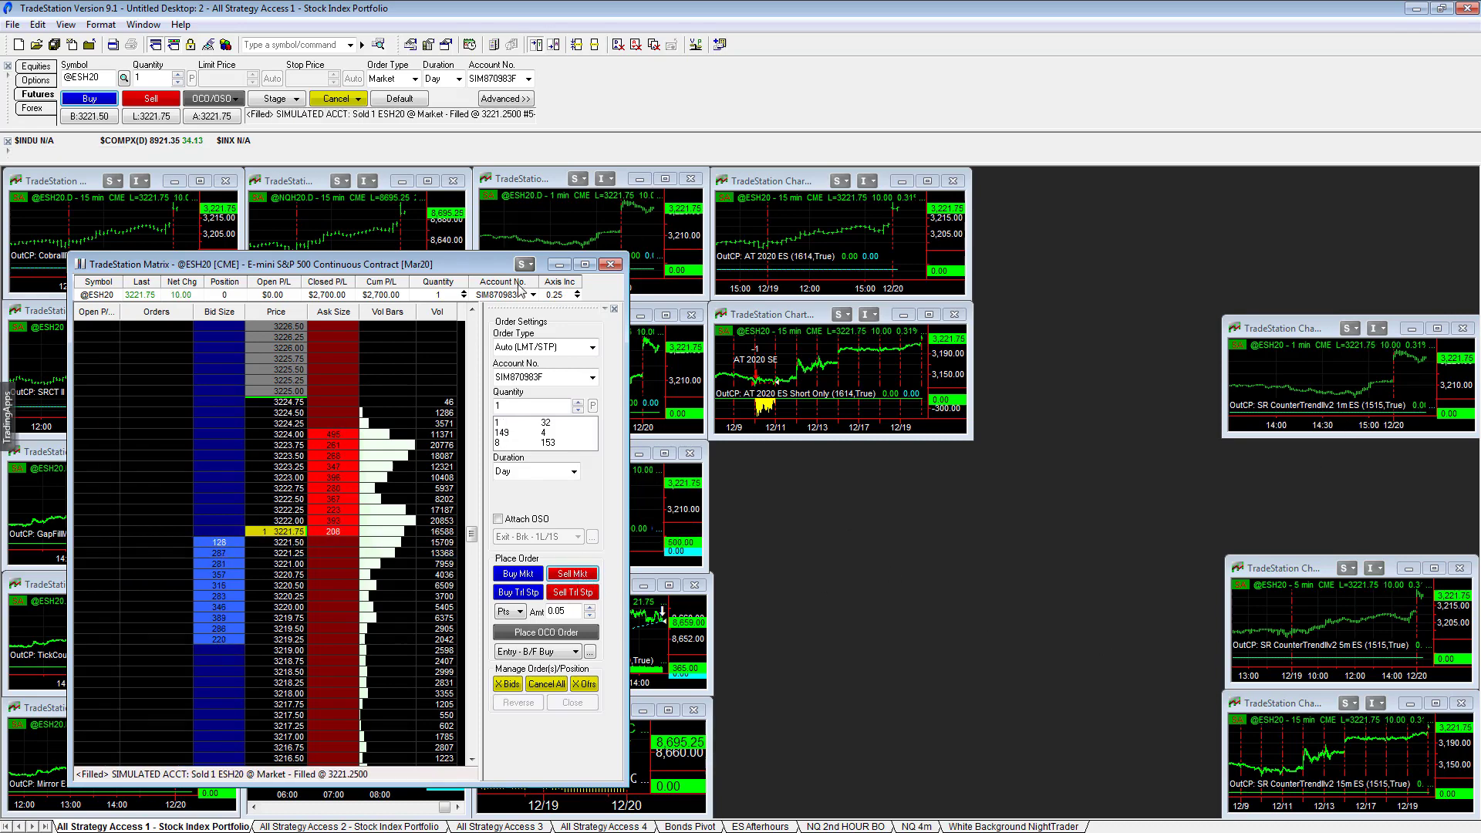
drag(459, 270, 1137, 216)
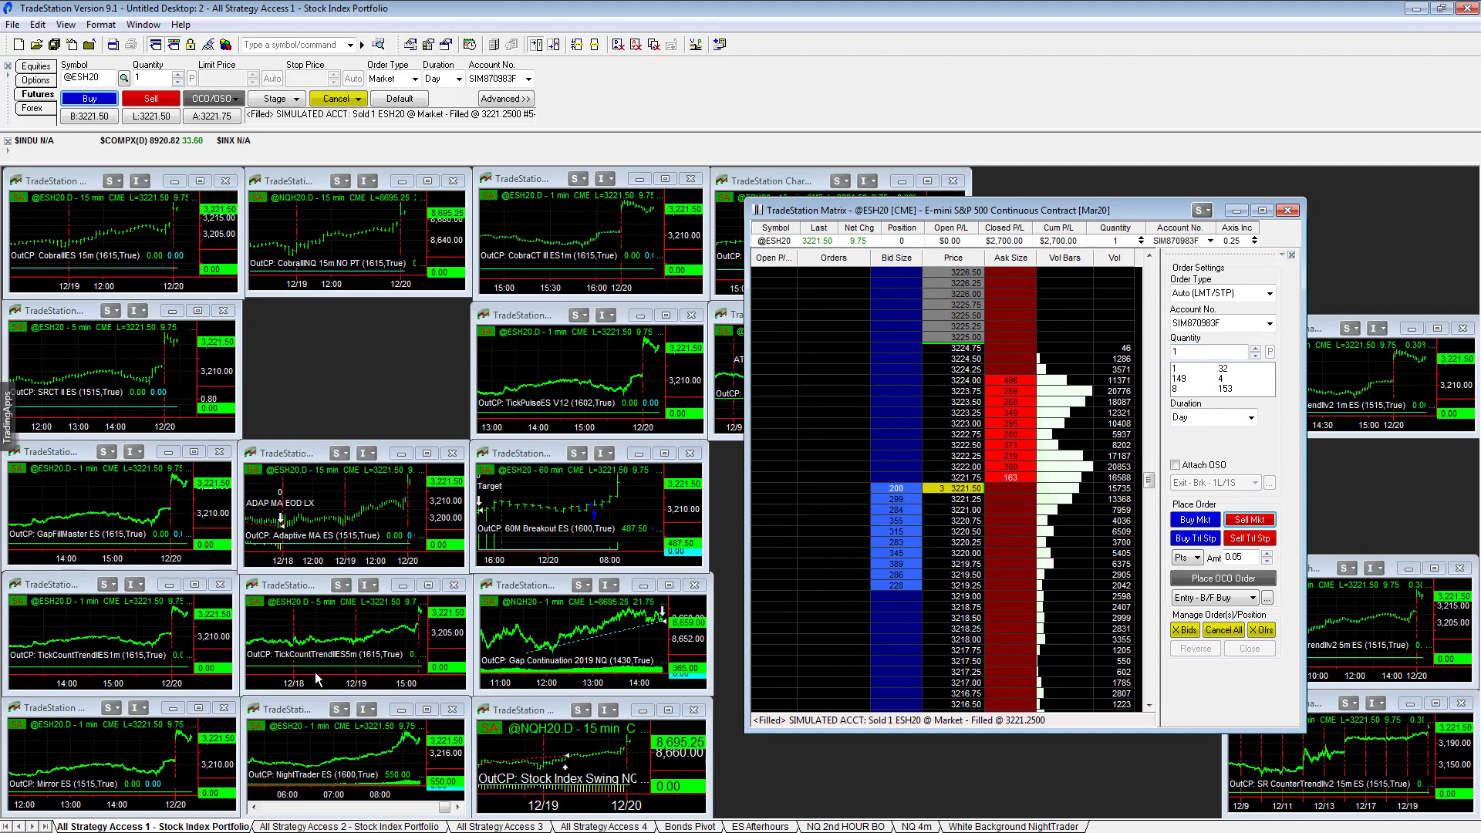
double_click(294, 711)
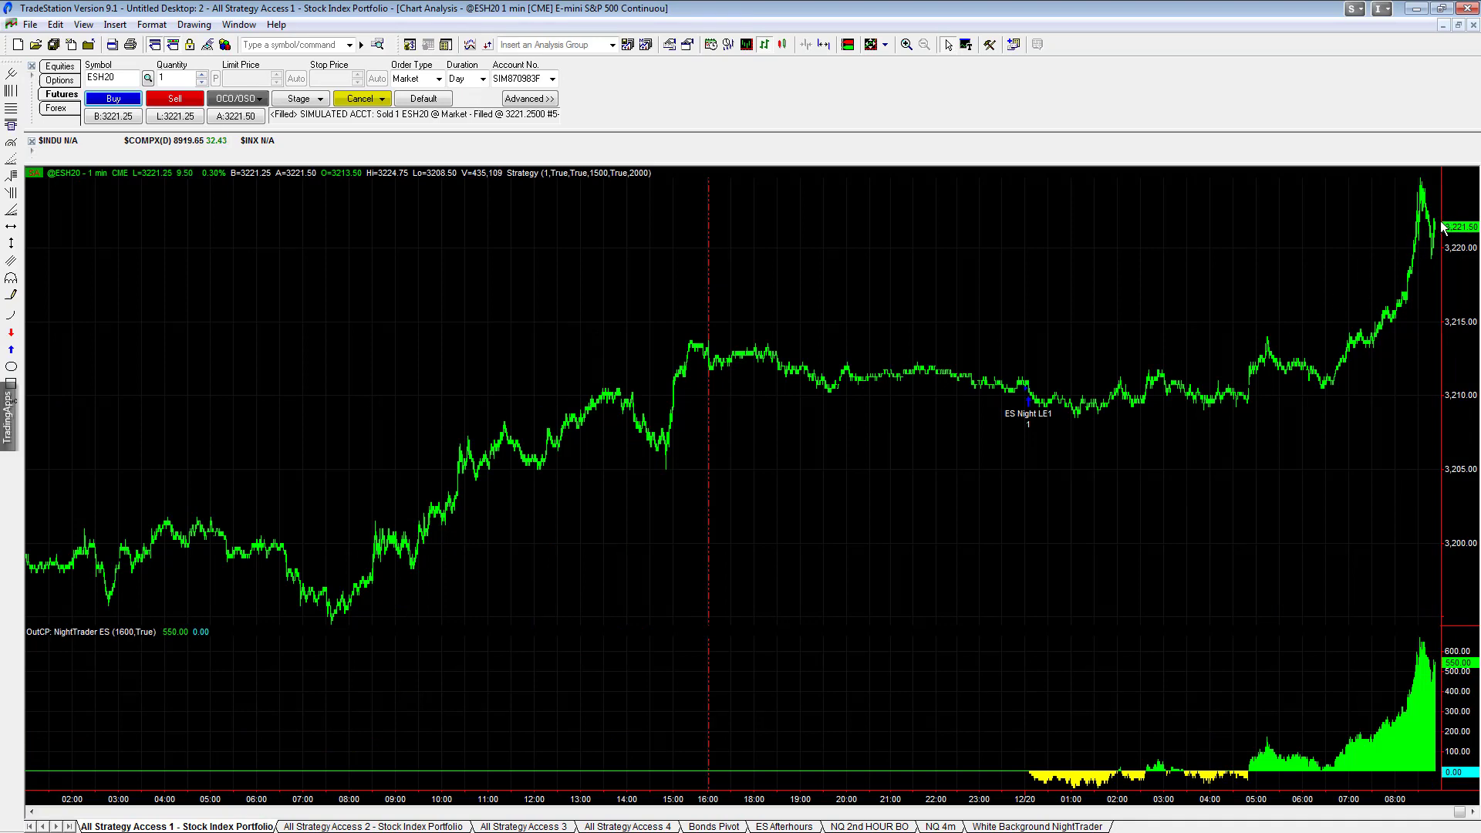
Buy 1 ESH20 at market from the Matrix, filled at 3221.50, then delete the Matrix window
click(1459, 27)
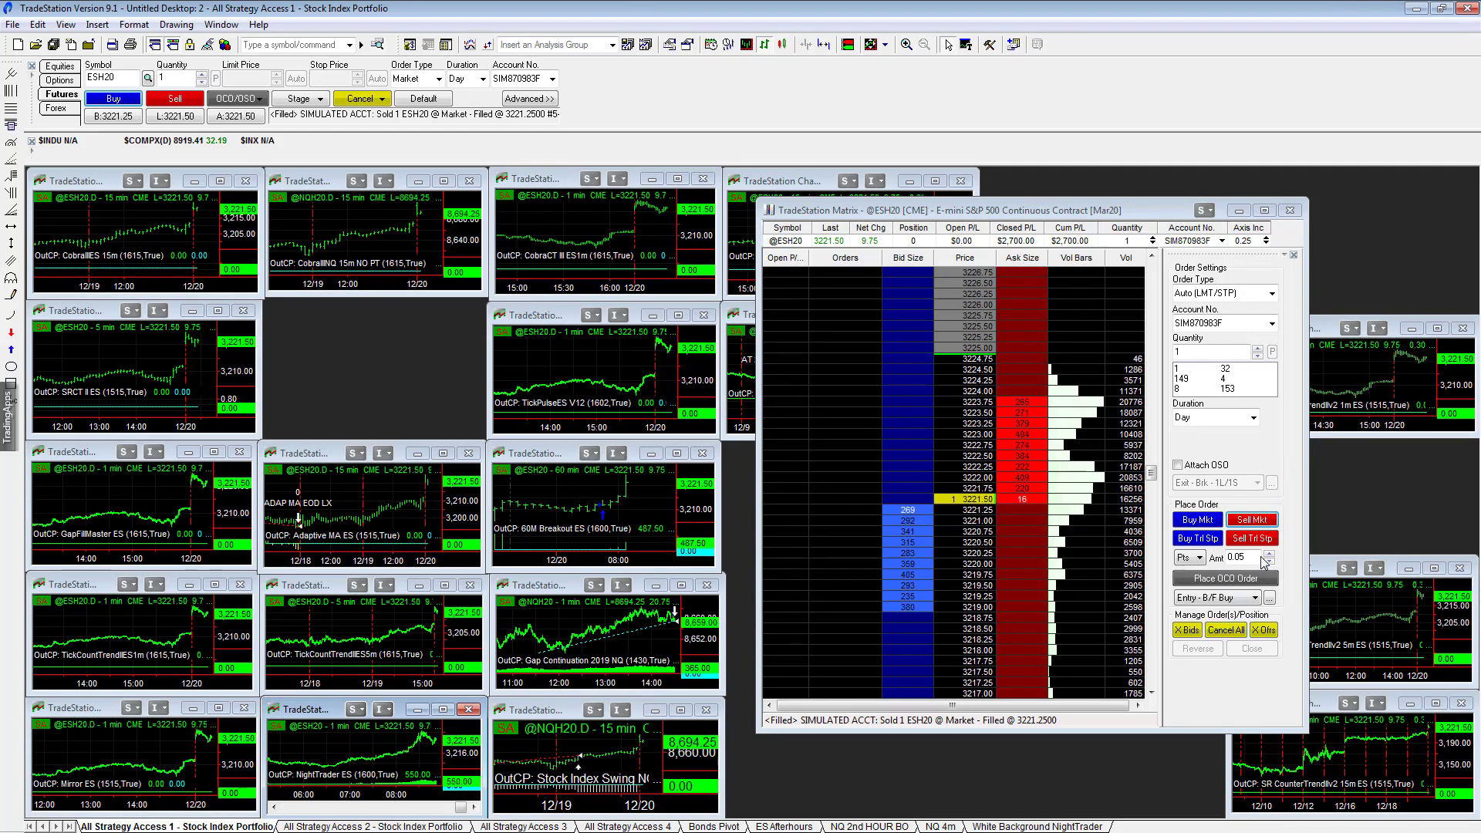
click(1209, 521)
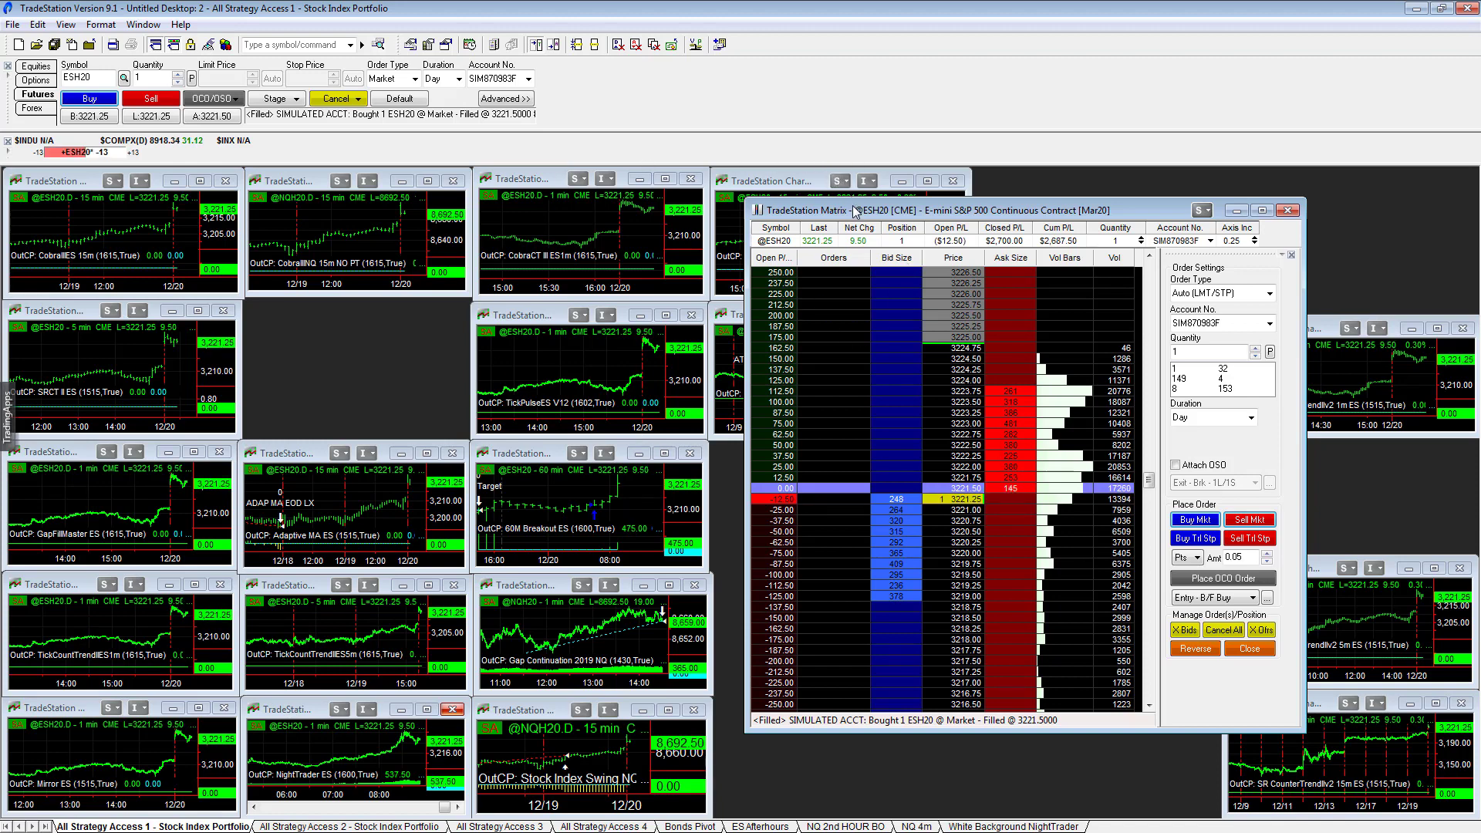
drag(871, 210, 833, 168)
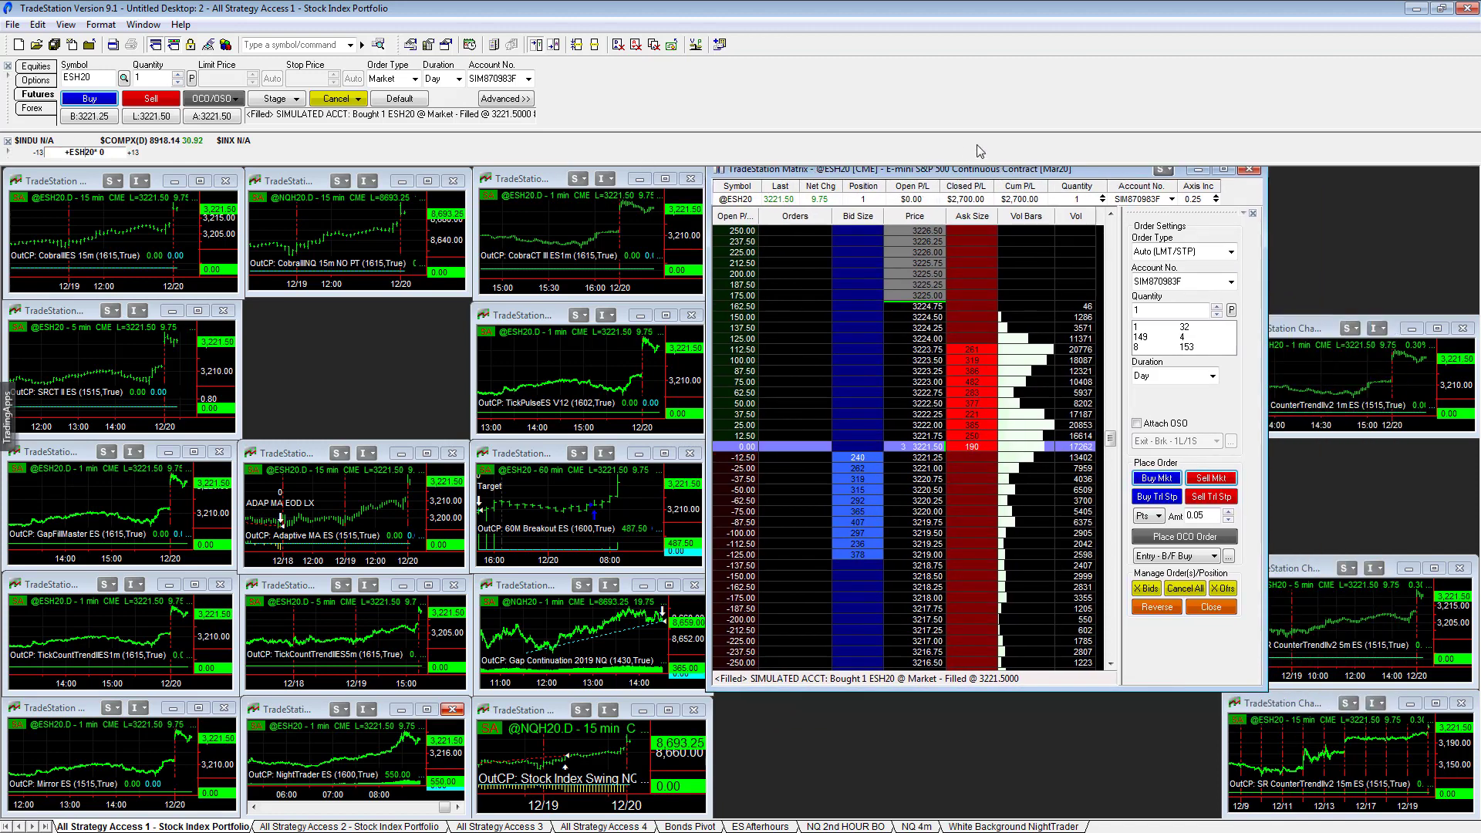
drag(977, 172, 960, 202)
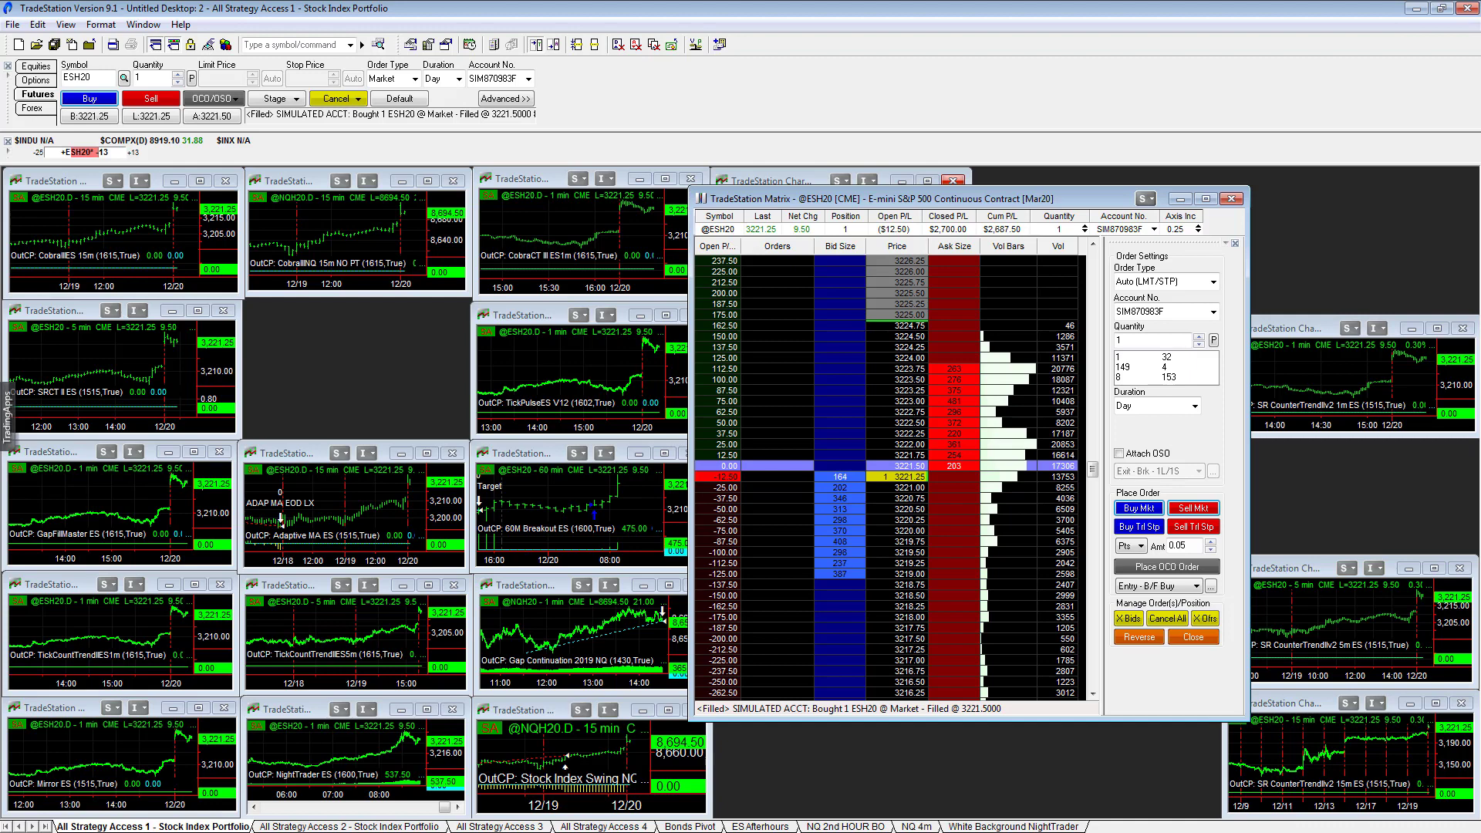
click(1231, 199)
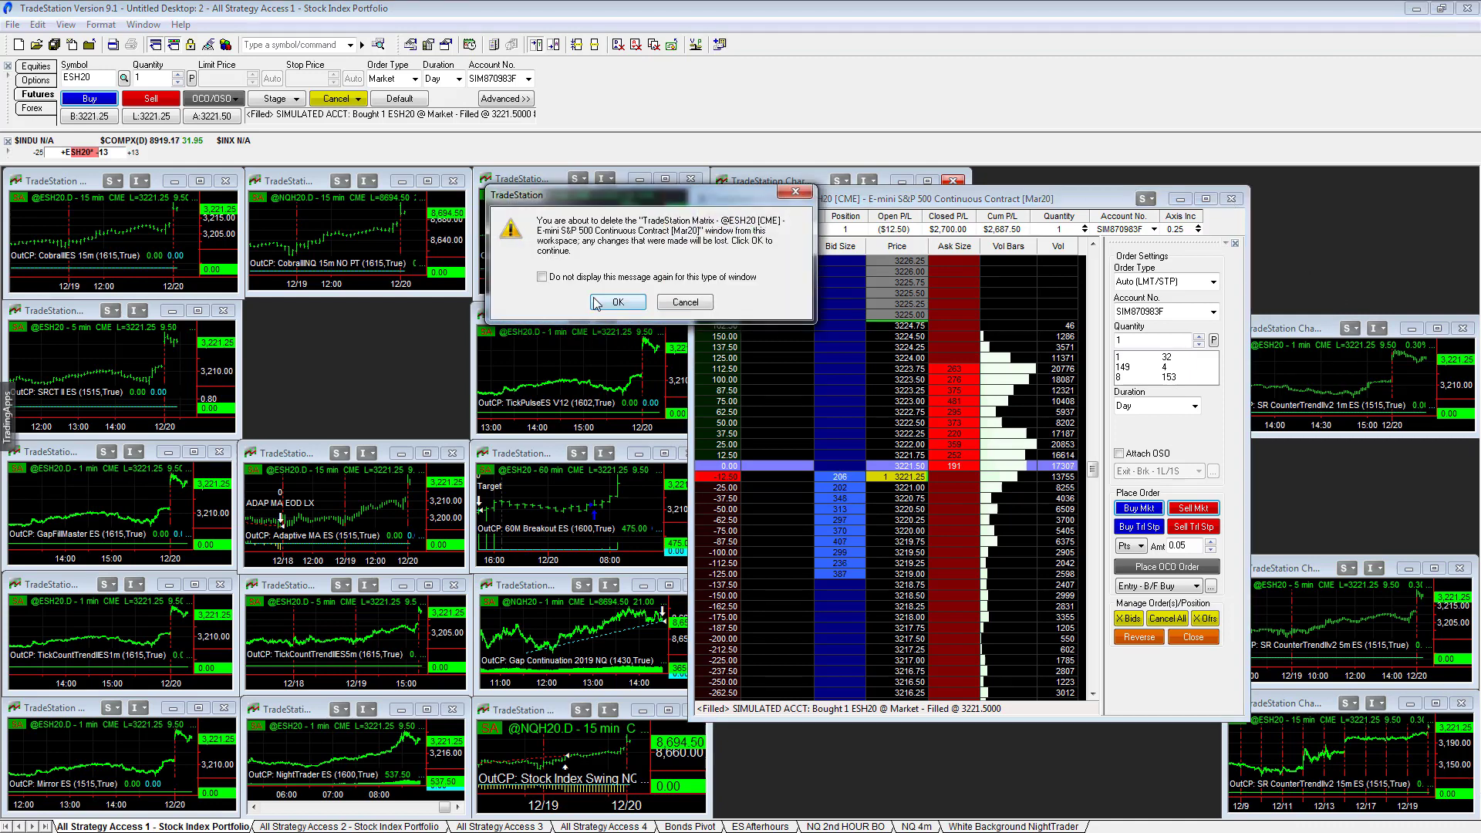
click(617, 302)
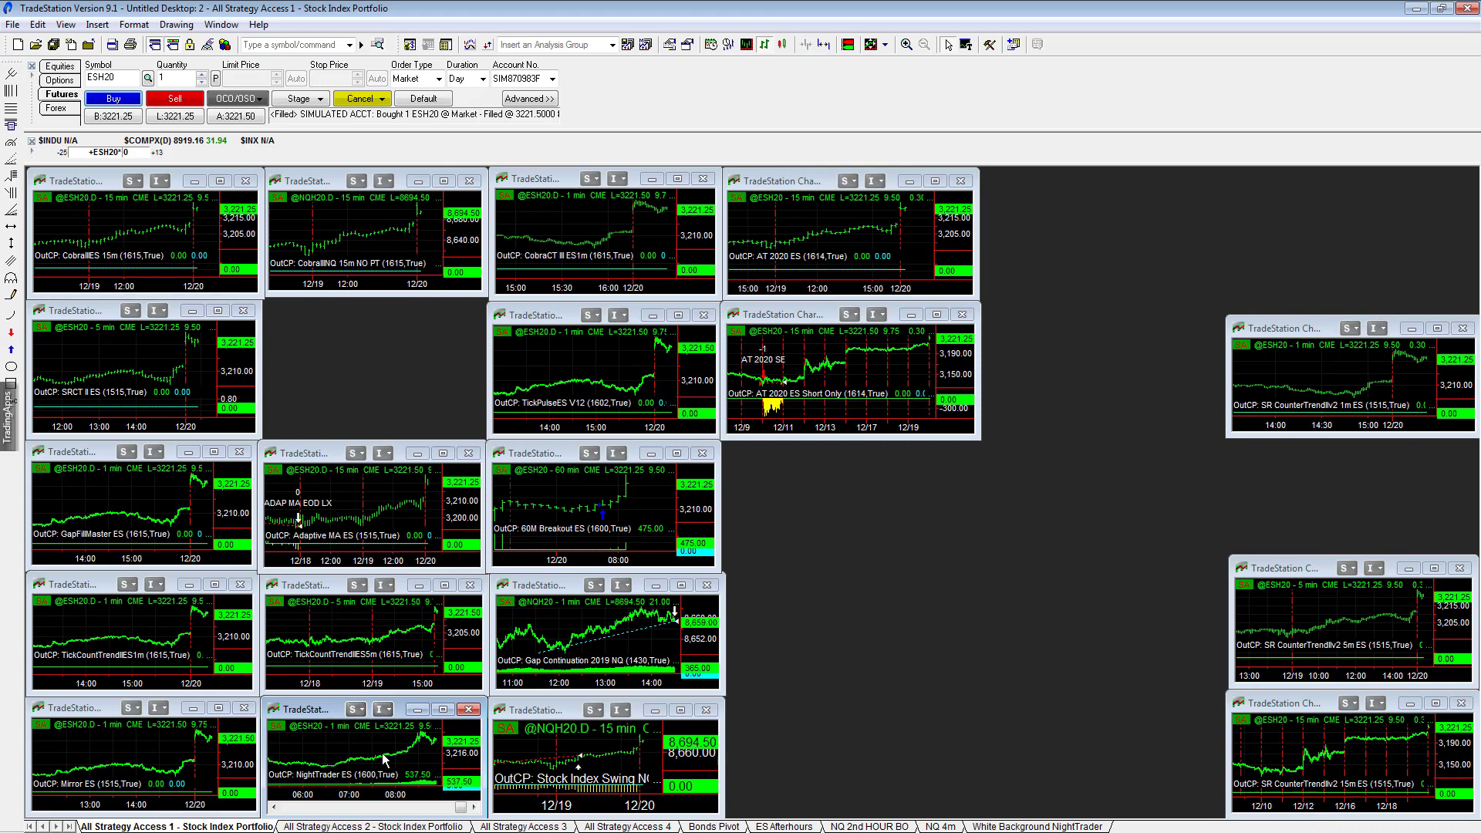
Maximize the NightTrader ES ESH20 chart, toggle Chart Trading, and toggle the crosshair with Ctrl+R
double_click(307, 716)
right_click(1075, 193)
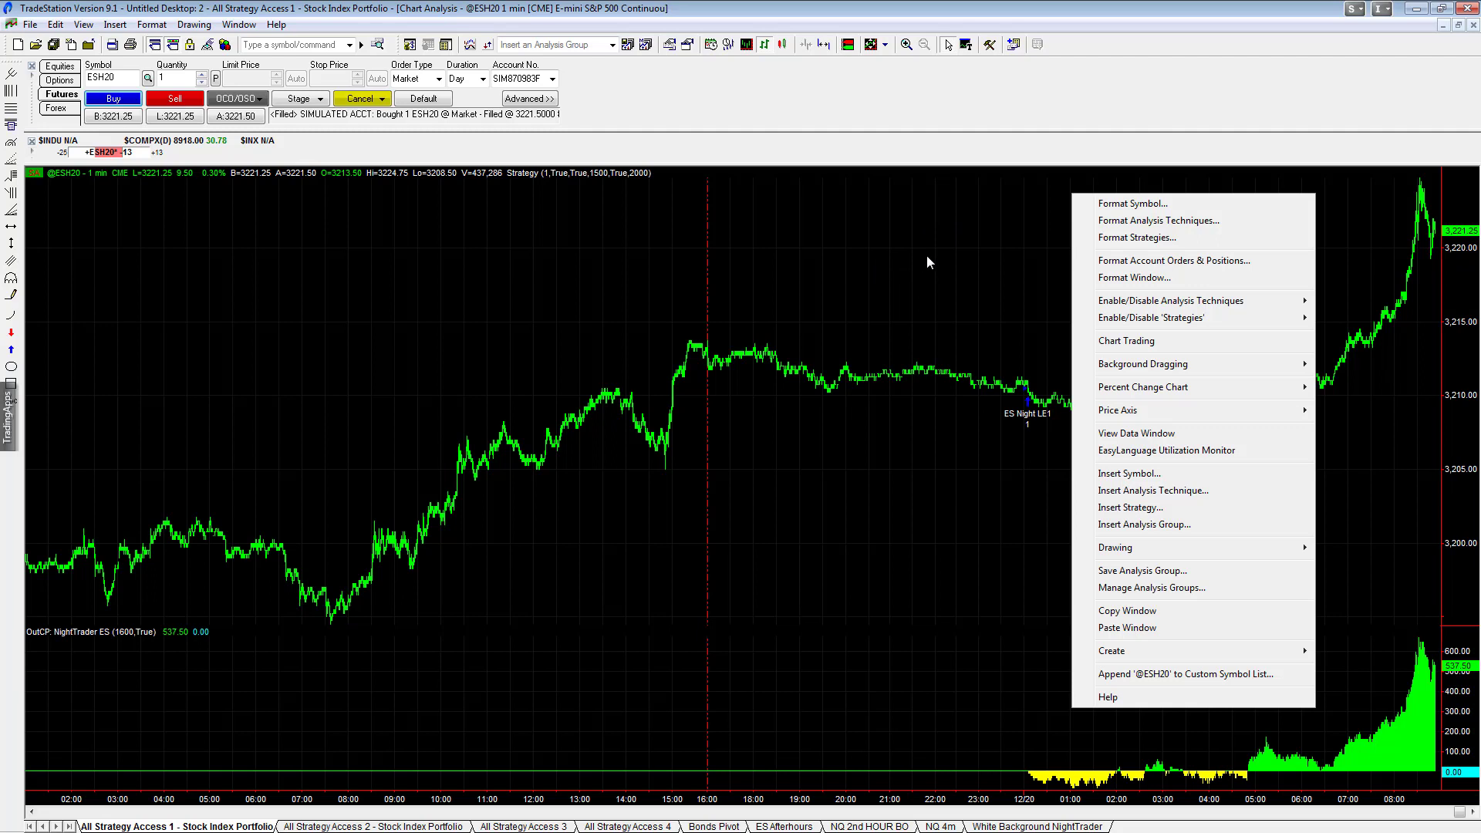
click(1147, 342)
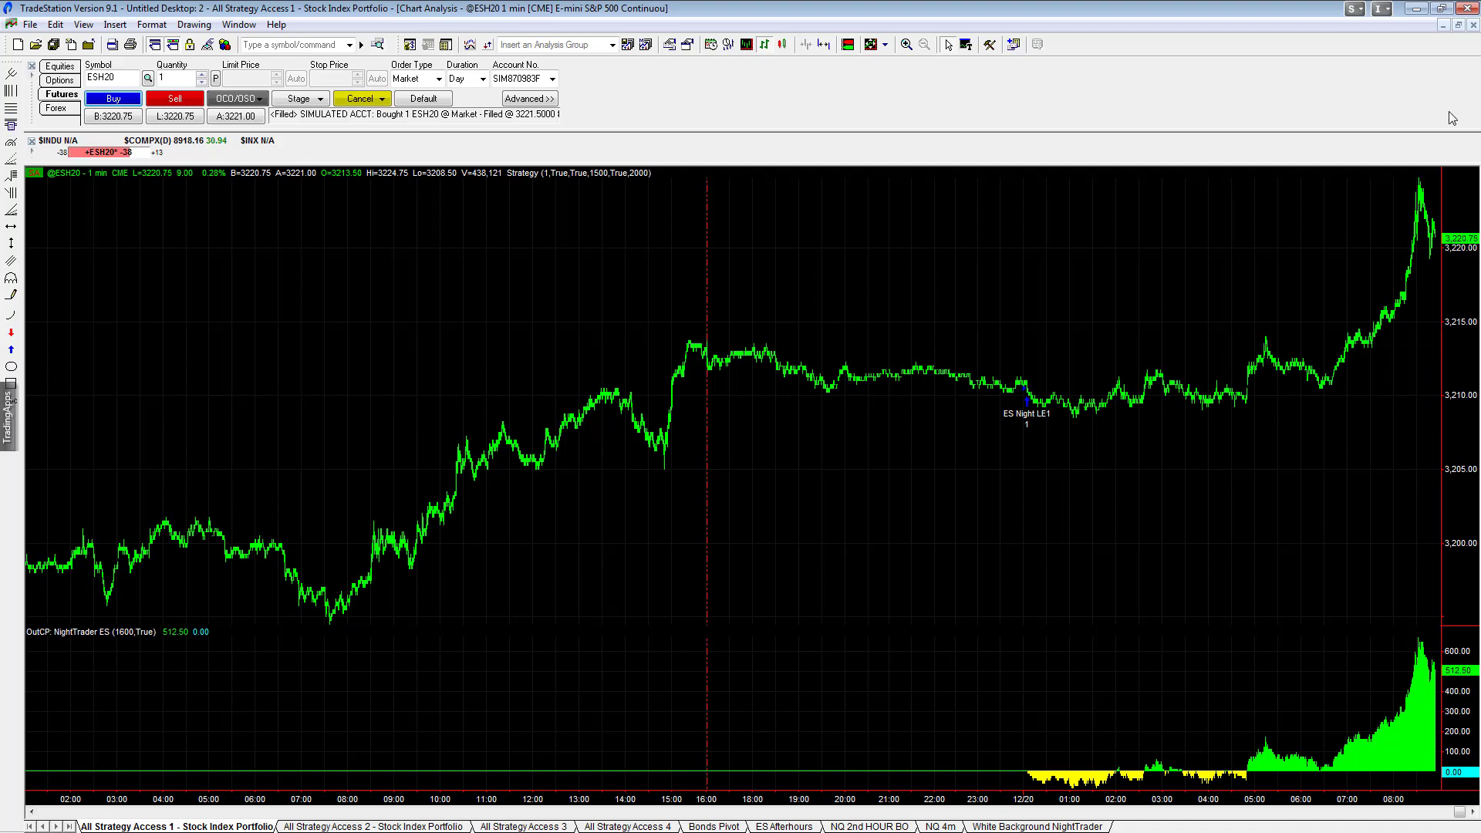
key(ctrl+r)
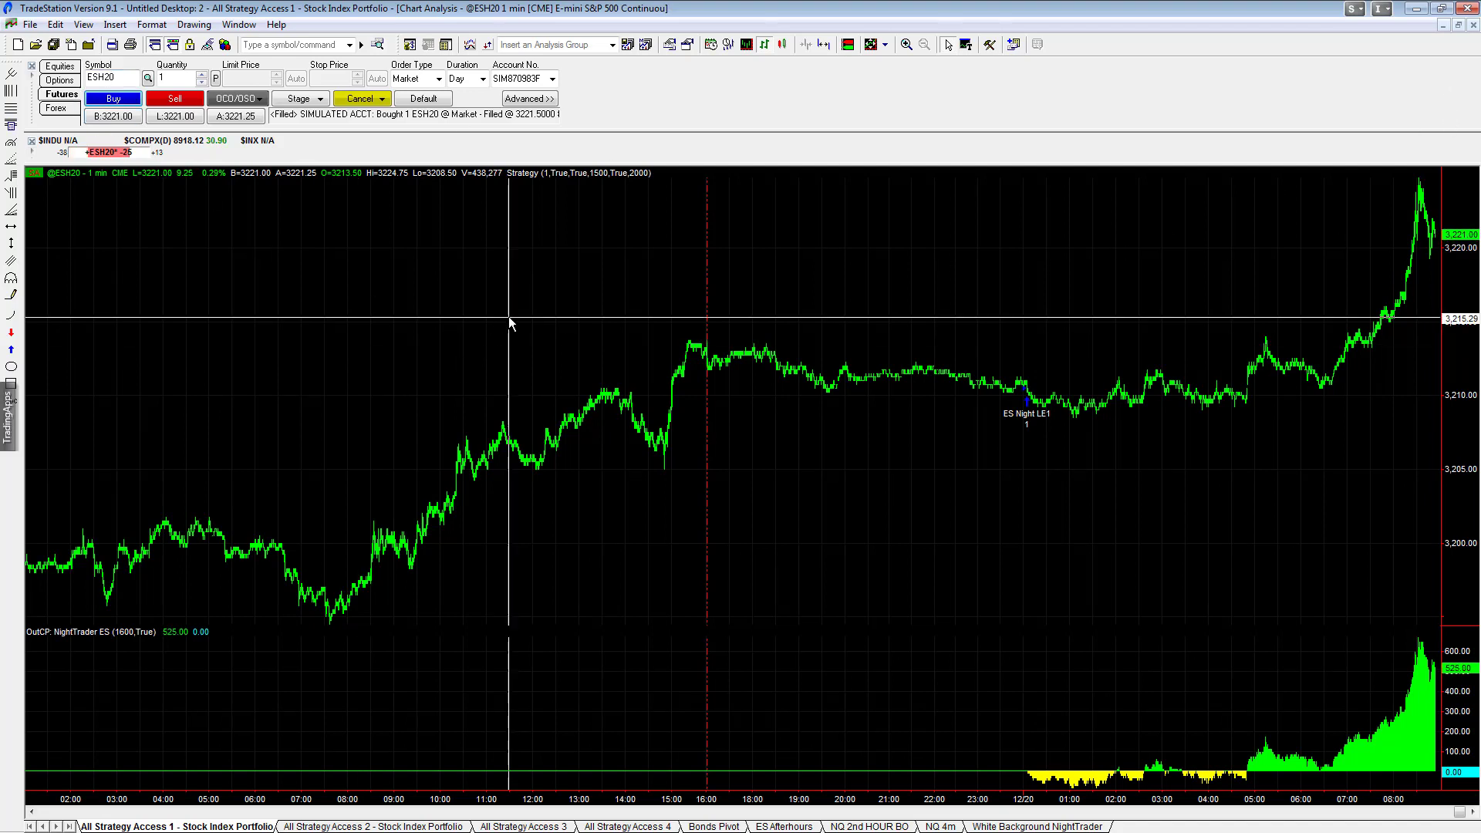
key(ctrl+r)
key(ctrl+r)
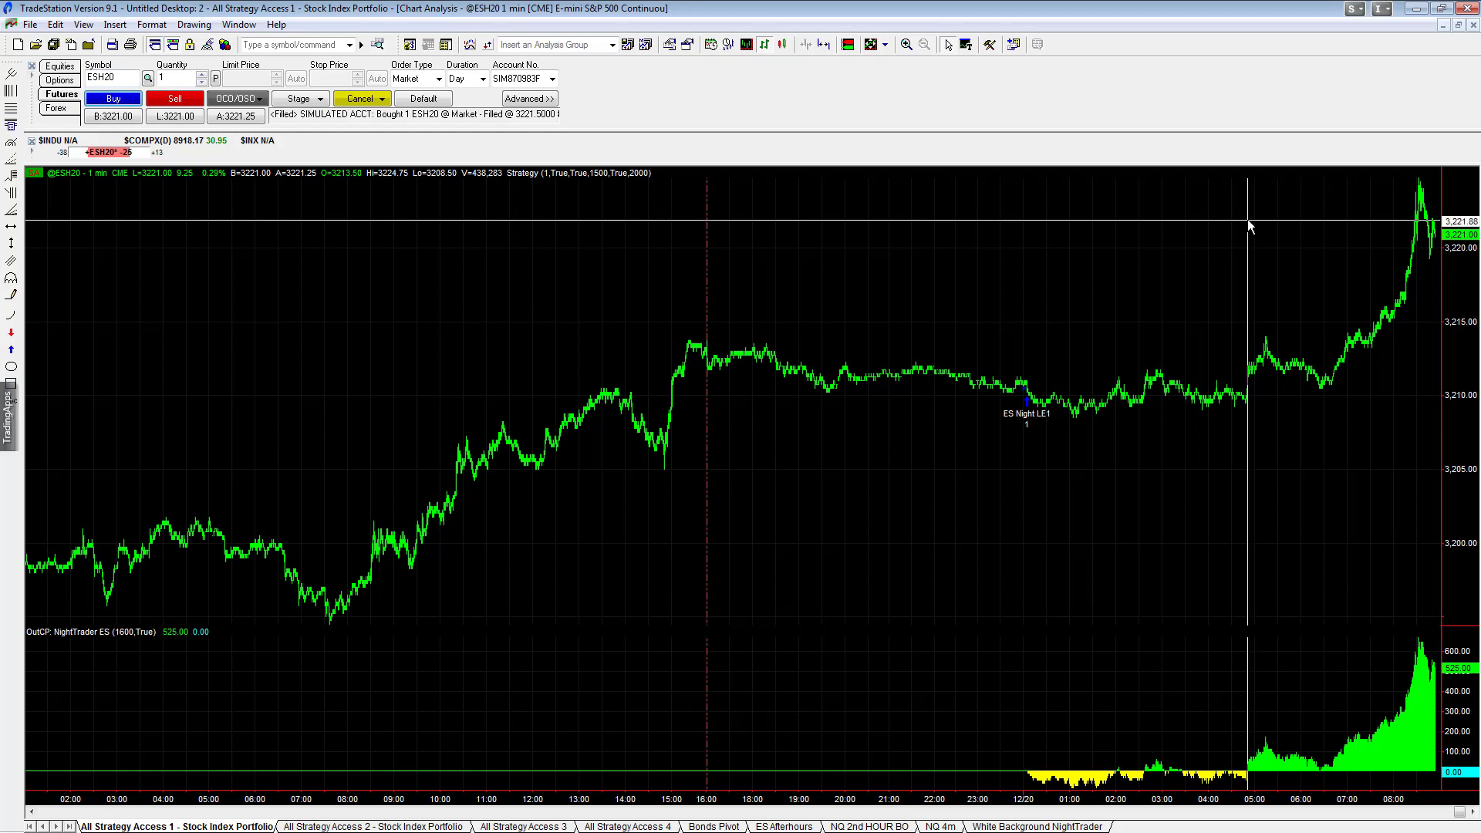
key(ctrl+r)
key(ctrl+r)
key(ctrl+r)
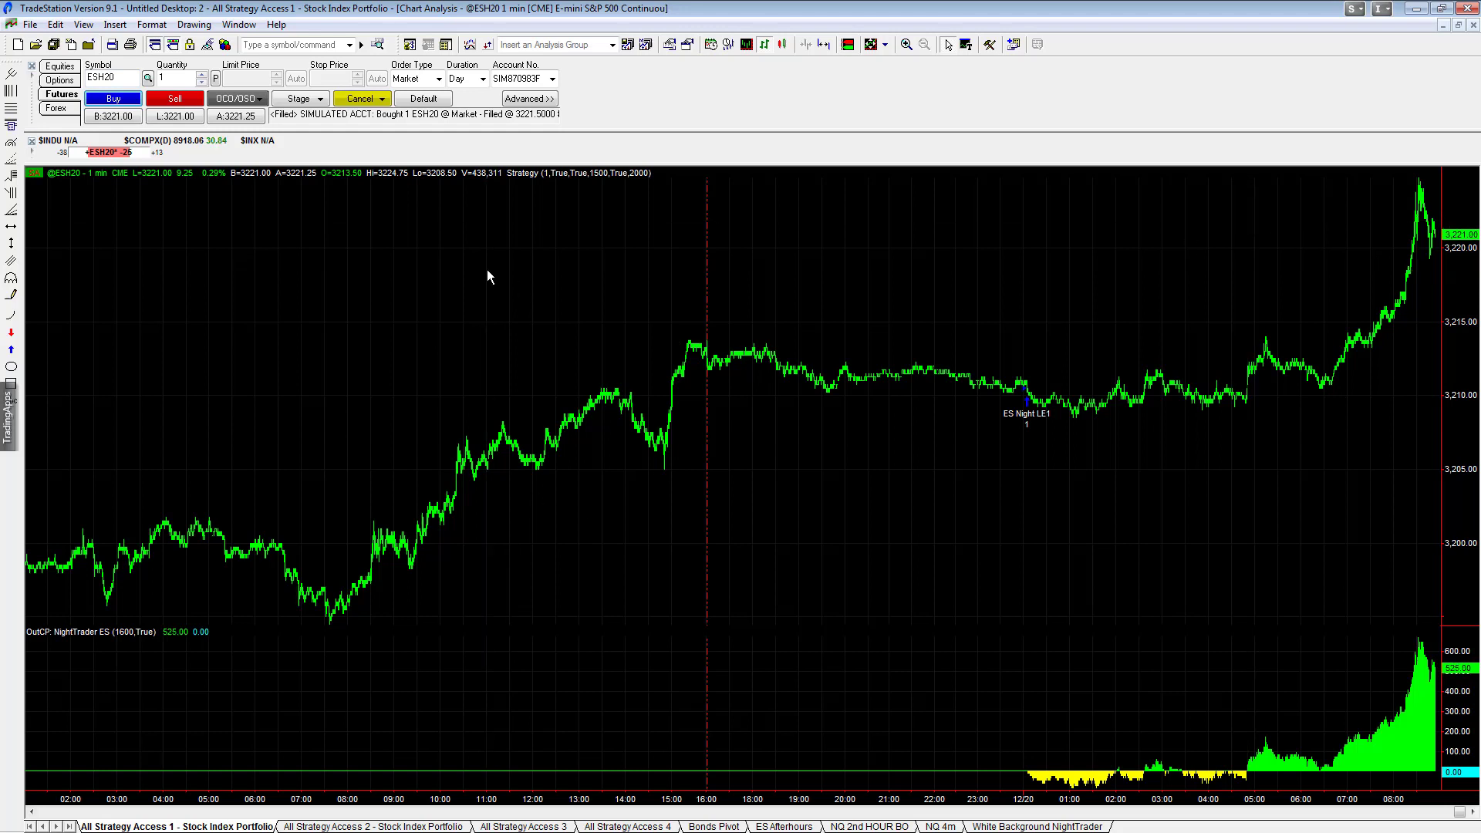